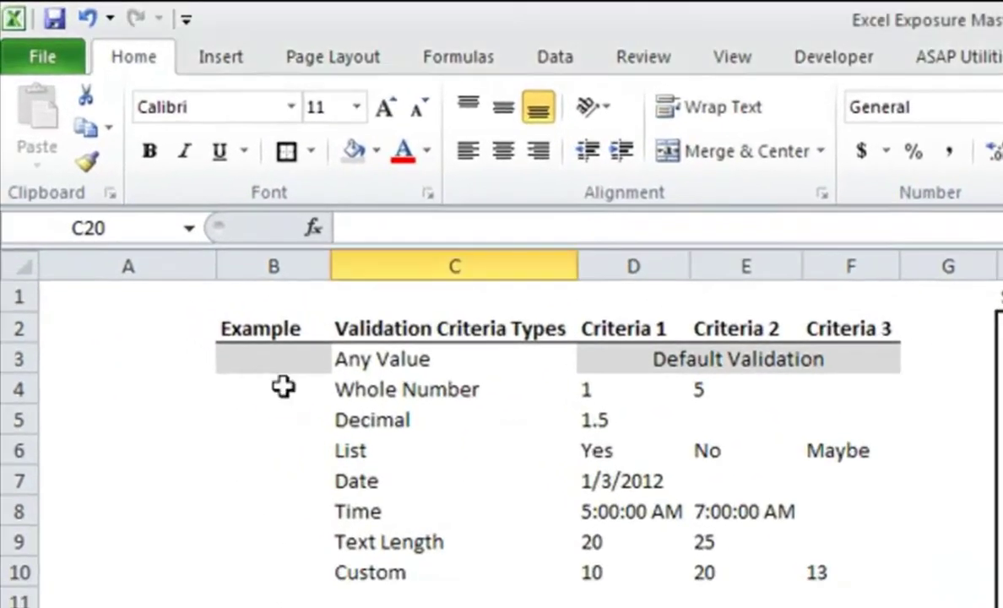
- Open the data validation rule of the Whole Number example cell B4 and examine the allowed value types
{"action": "left_click", "coordinate": [278, 388]}
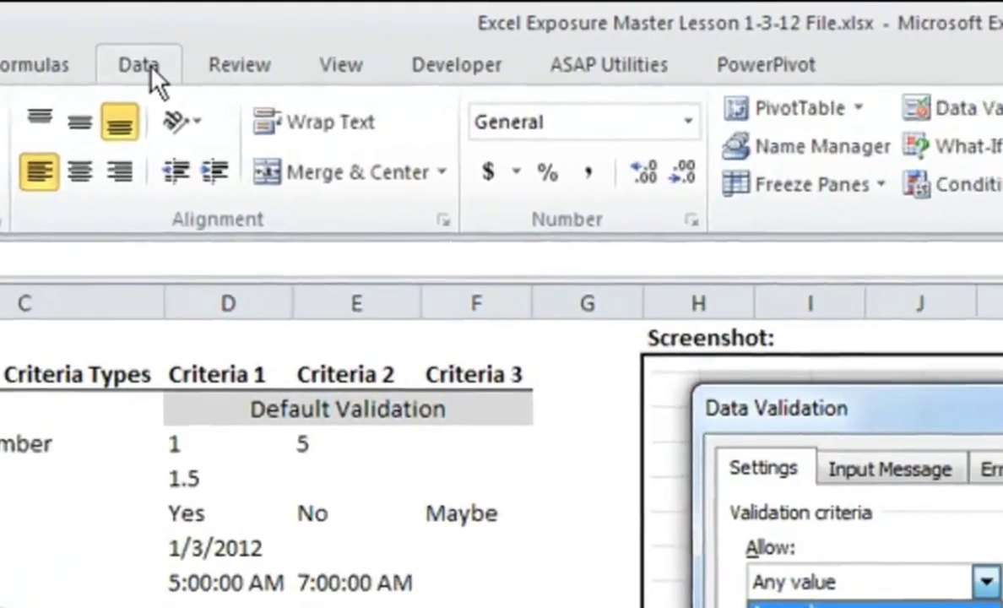
{"action": "left_click", "coordinate": [558, 59]}
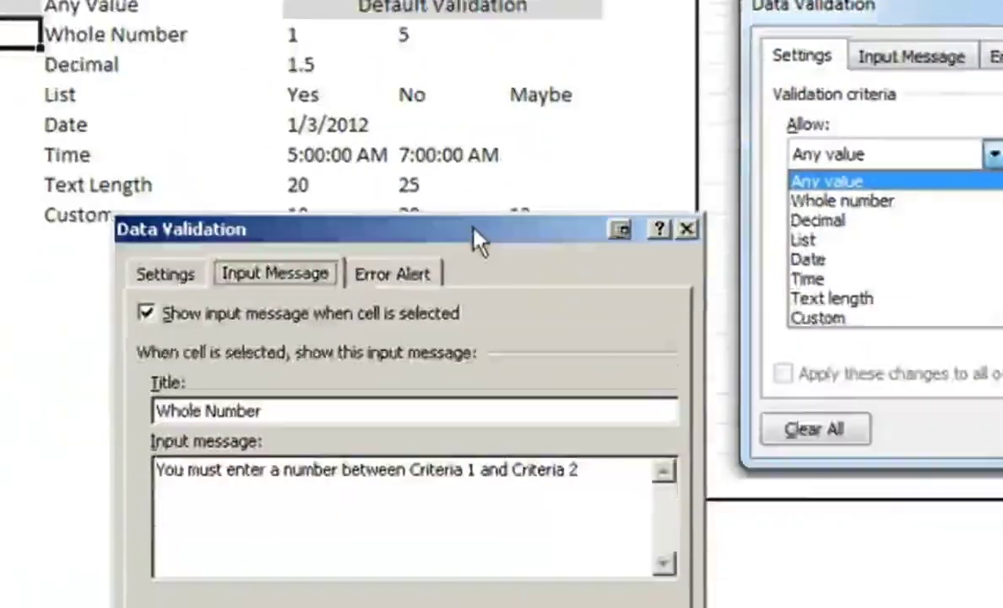
{"action": "left_click_drag", "start_coordinate": [474, 234], "coordinate": [535, 123]}
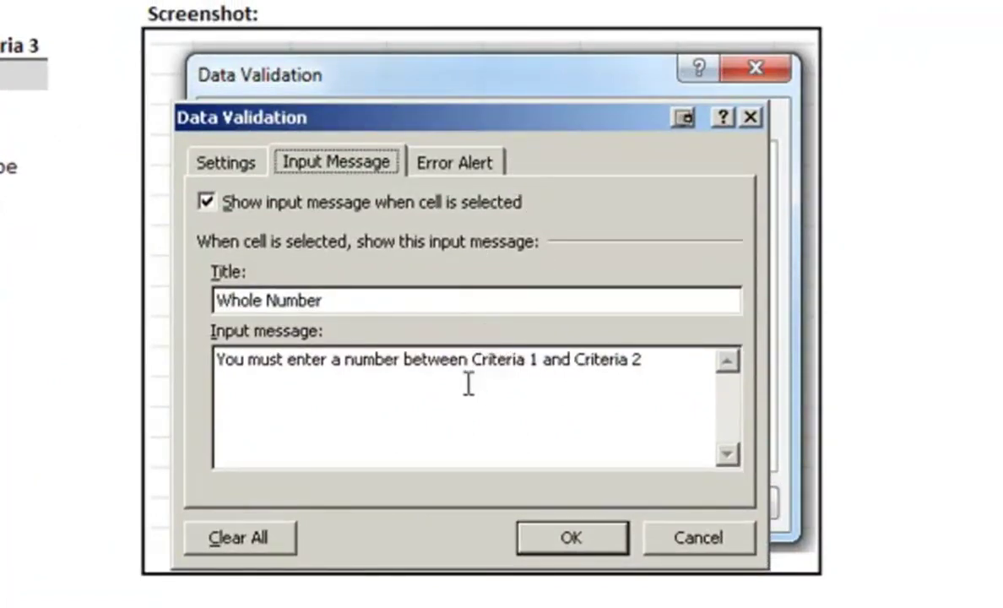
{"action": "left_click", "coordinate": [228, 163]}
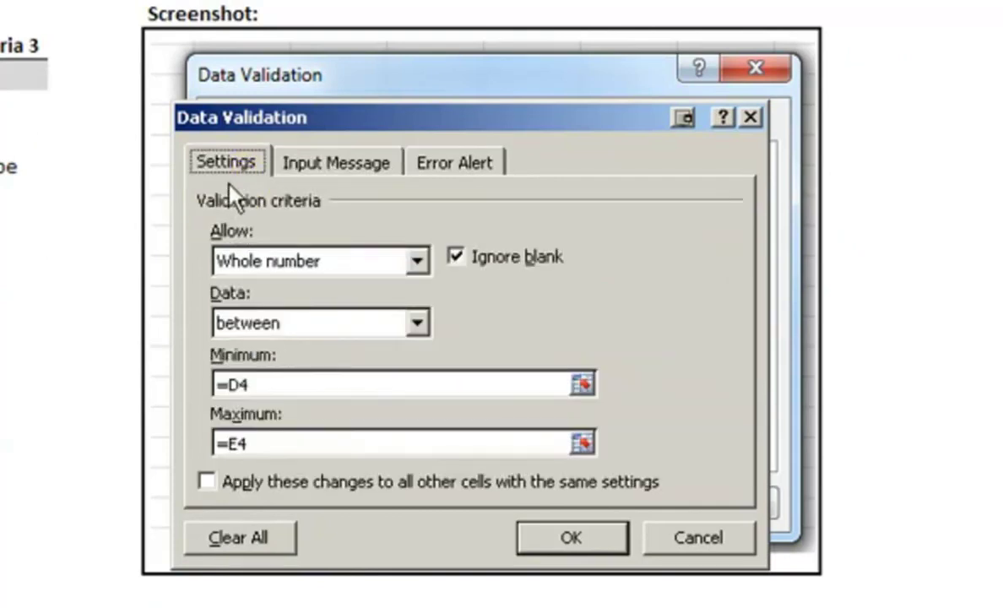
{"action": "left_click", "coordinate": [325, 262]}
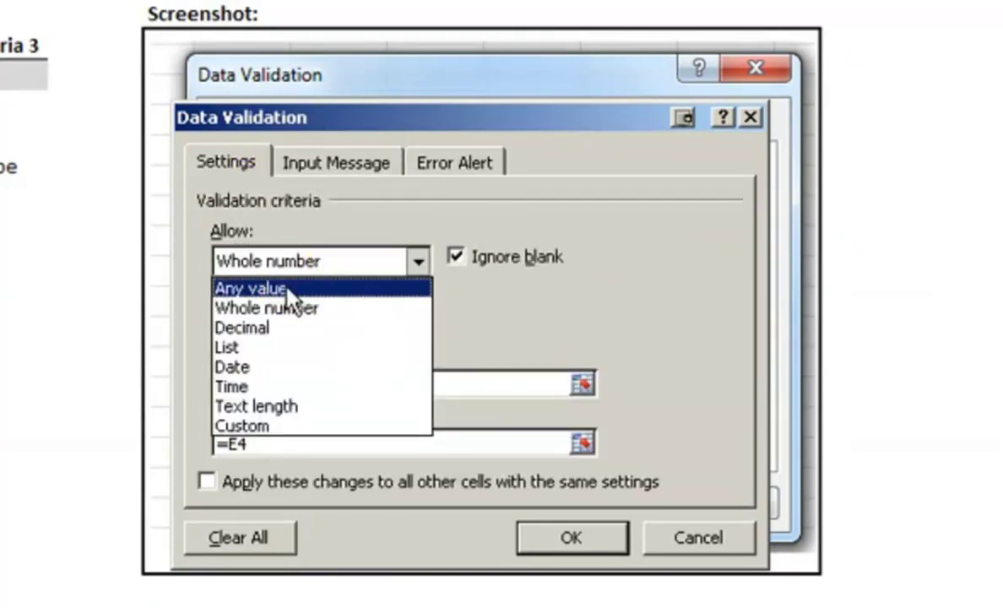
{"action": "left_click", "coordinate": [488, 323]}
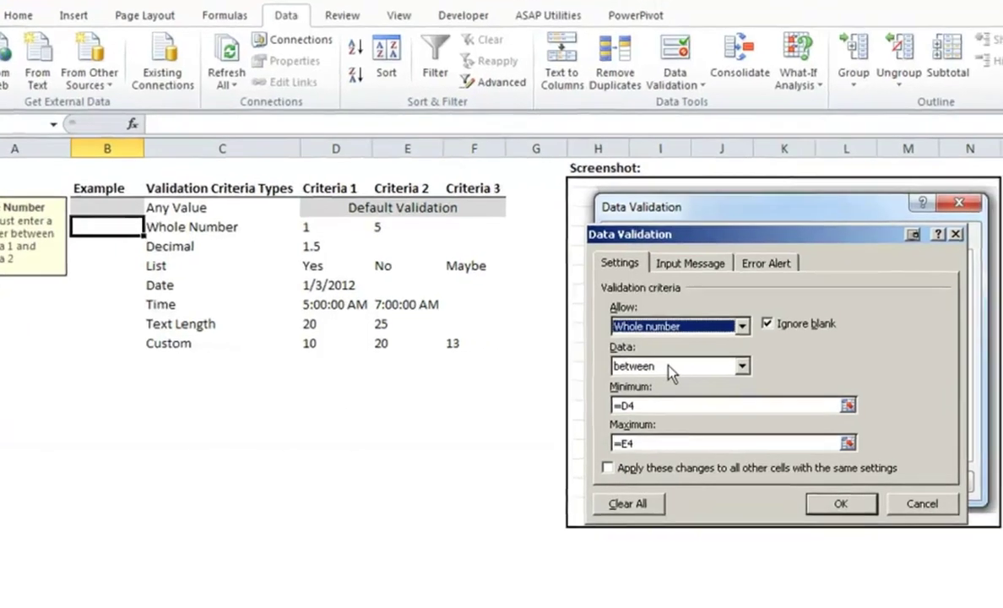
- Examine the comparison options and the minimum and maximum references of the whole number rule
{"action": "left_click", "coordinate": [704, 372]}
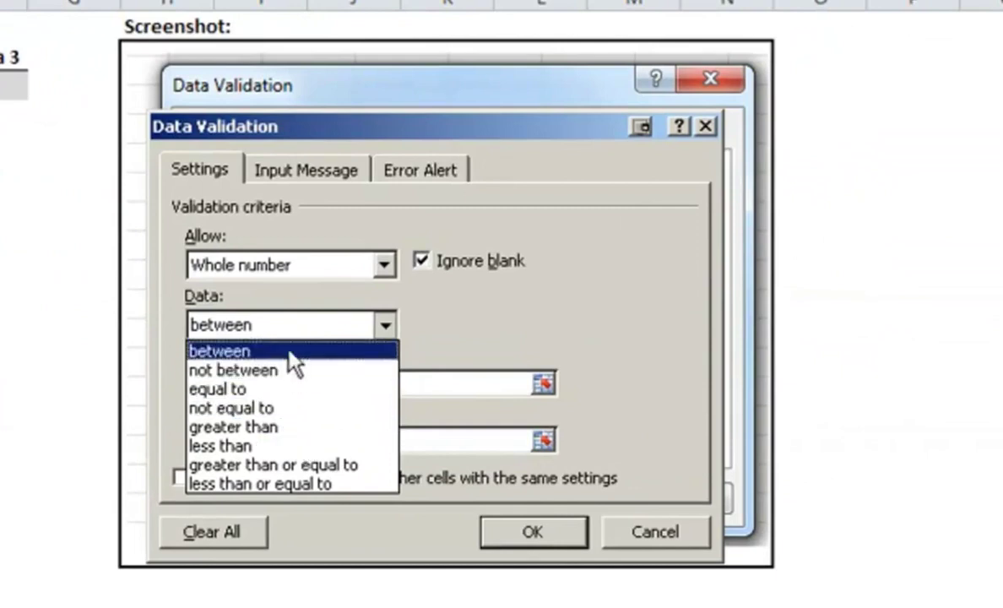
{"action": "left_click", "coordinate": [523, 330]}
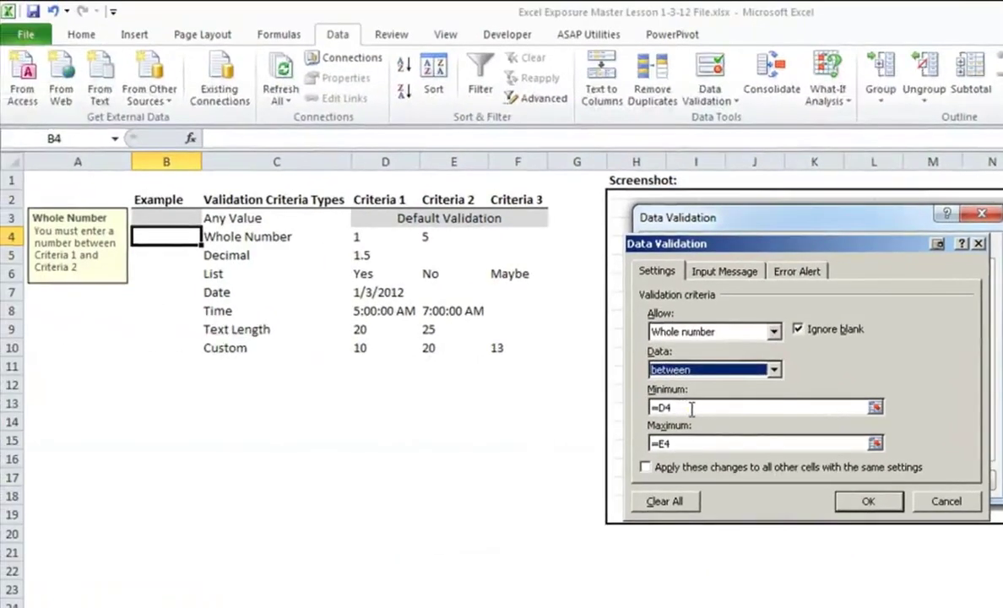
{"action": "left_click", "coordinate": [254, 384]}
{"action": "left_click", "coordinate": [680, 442]}
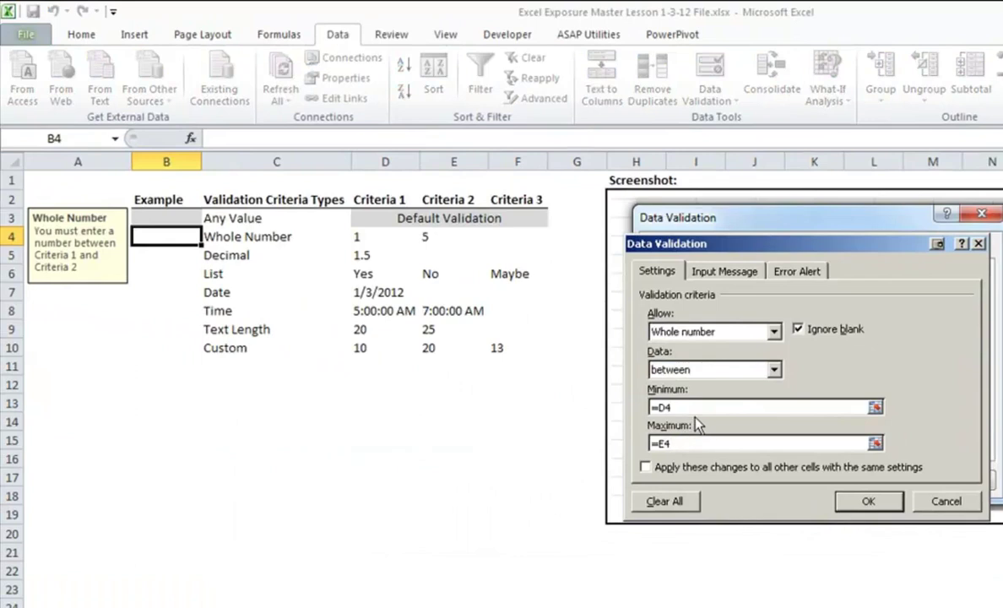
{"action": "left_click", "coordinate": [704, 408]}
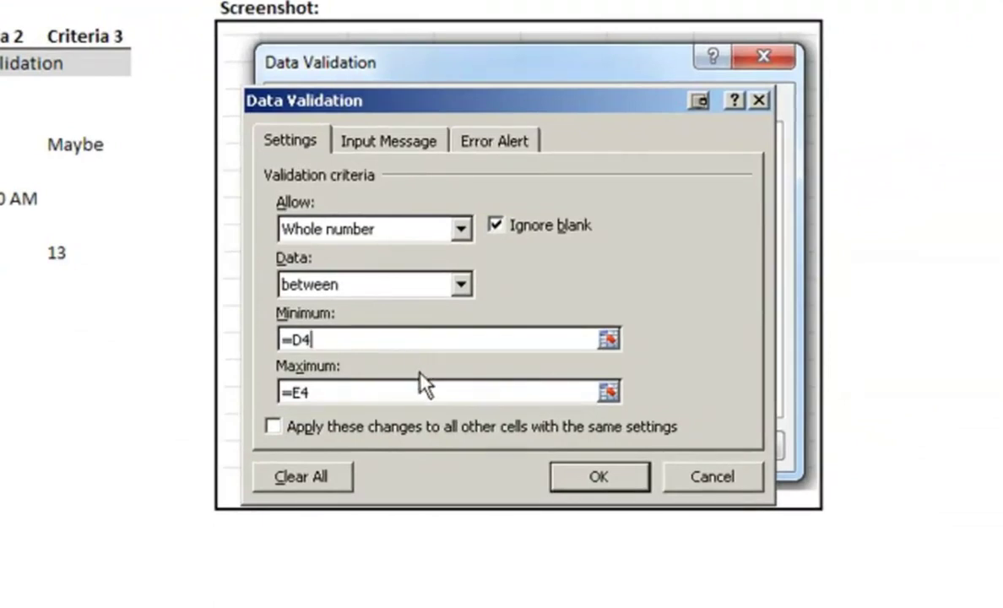
- Review the input message and error alert of the whole number rule, and close the validation settings
{"action": "left_click", "coordinate": [401, 140]}
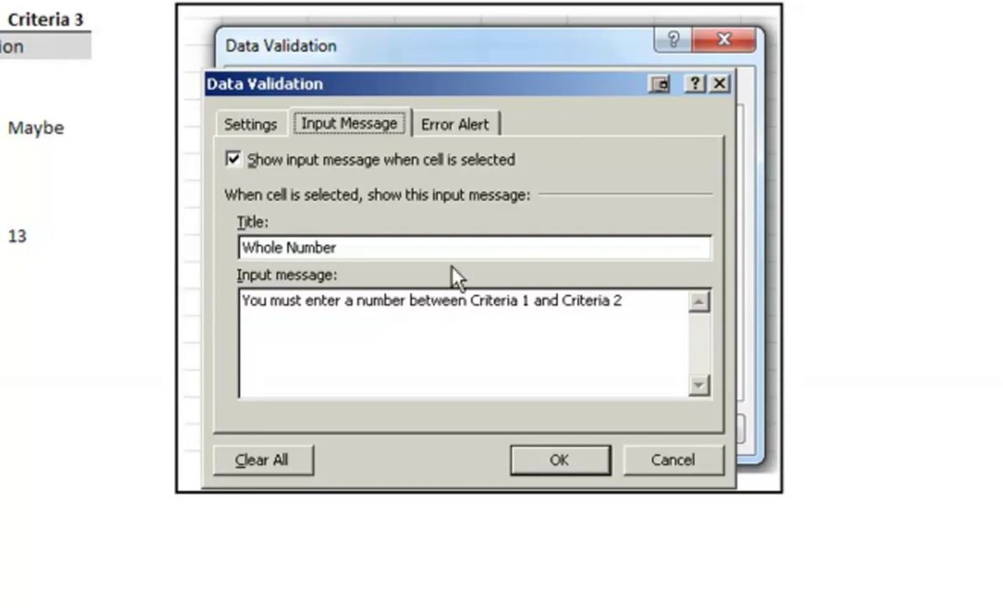
{"action": "left_click", "coordinate": [452, 122]}
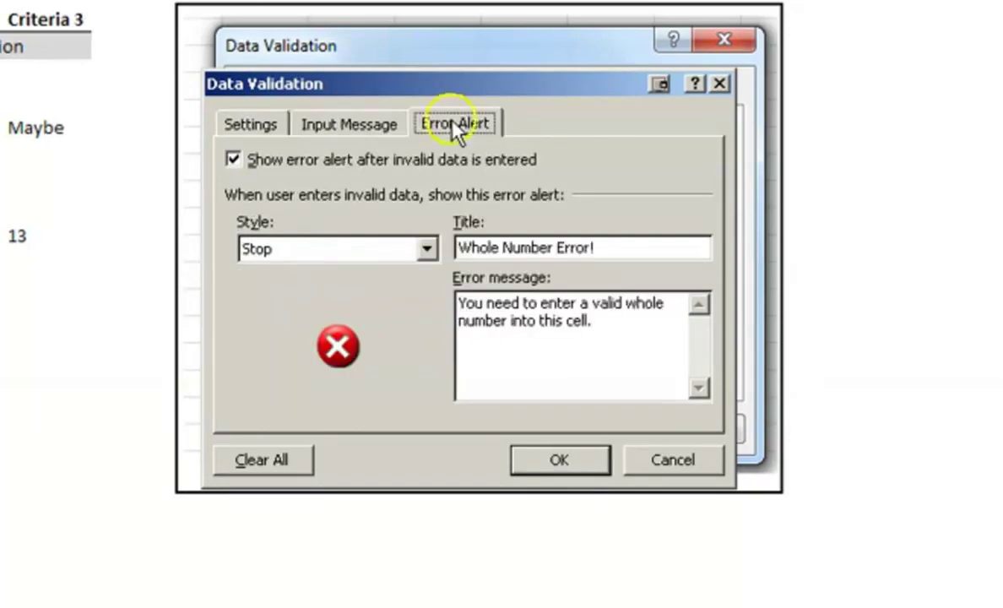
{"action": "left_click", "coordinate": [359, 128]}
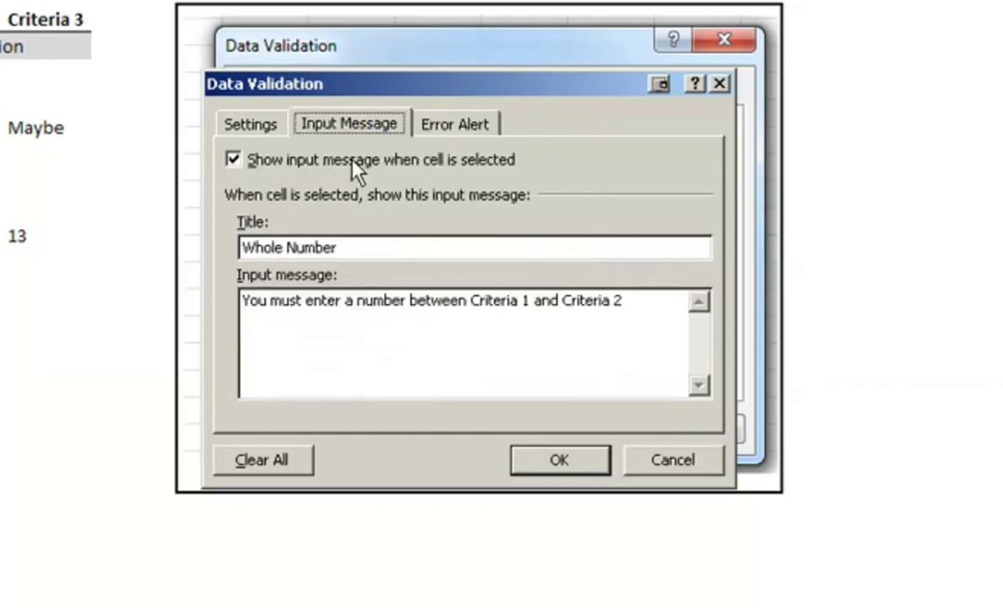
{"action": "left_click", "coordinate": [449, 128]}
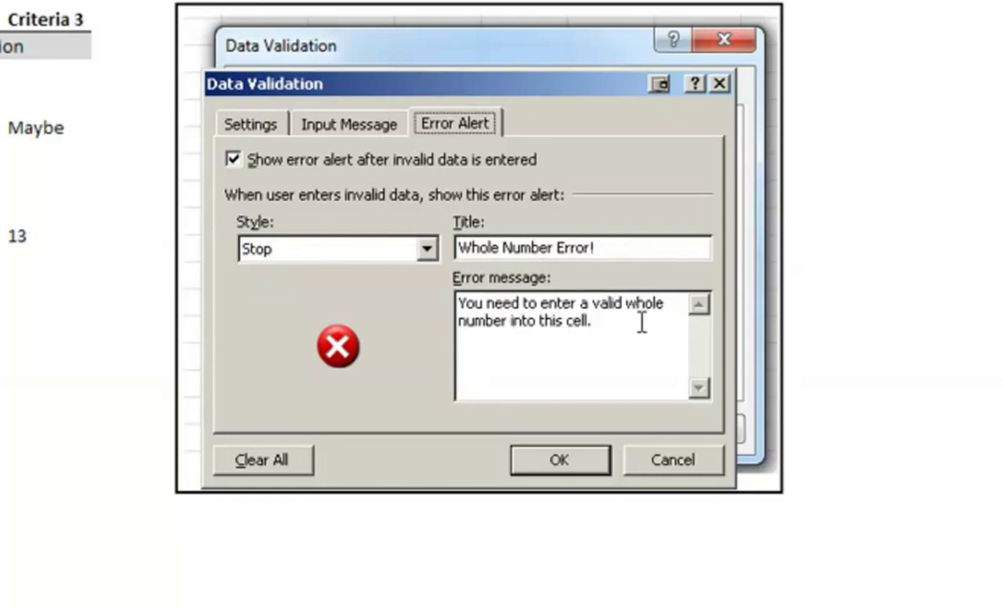
{"action": "left_click", "coordinate": [278, 128]}
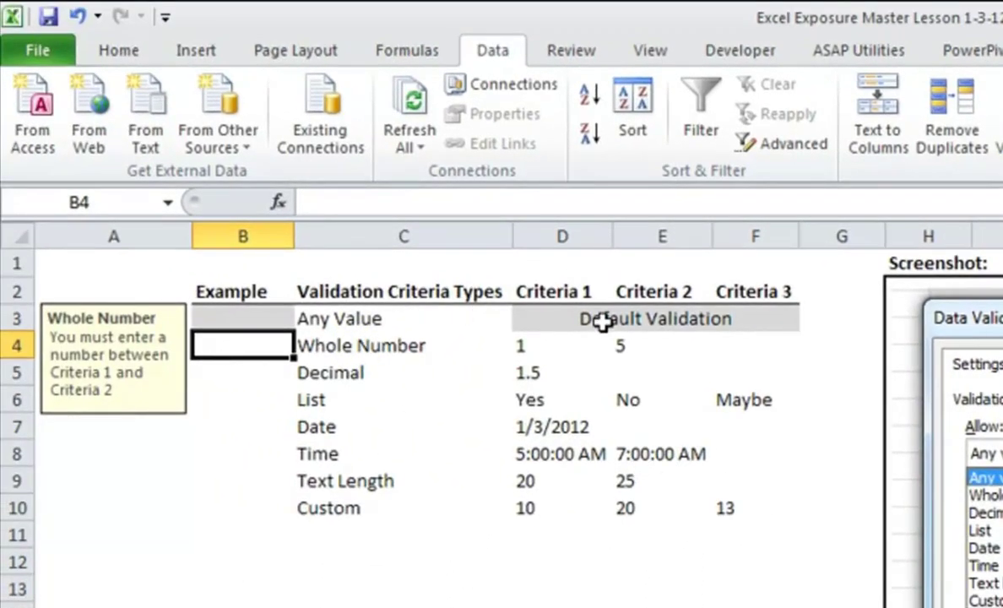
- Enter 3 in the Whole Number example cell B4 and reselect the cell
{"action": "type", "text": "3"}
{"action": "key", "text": "Return"}
{"action": "left_click", "coordinate": [221, 344]}
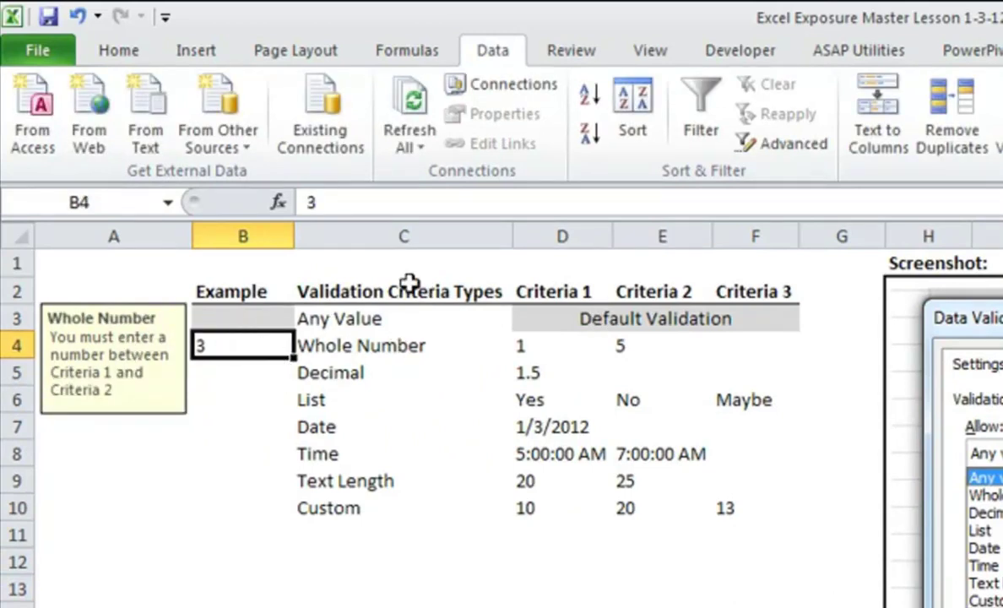
- Try to enter 6 in the Whole Number example cell B4, and cancel the entry
{"action": "type", "text": "6"}
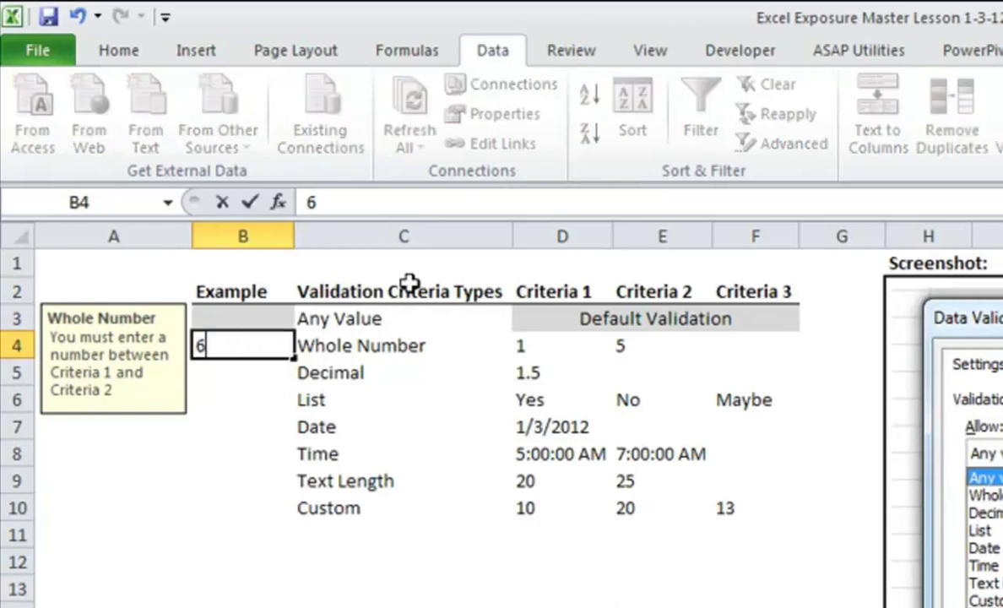
{"action": "key", "text": "Return"}
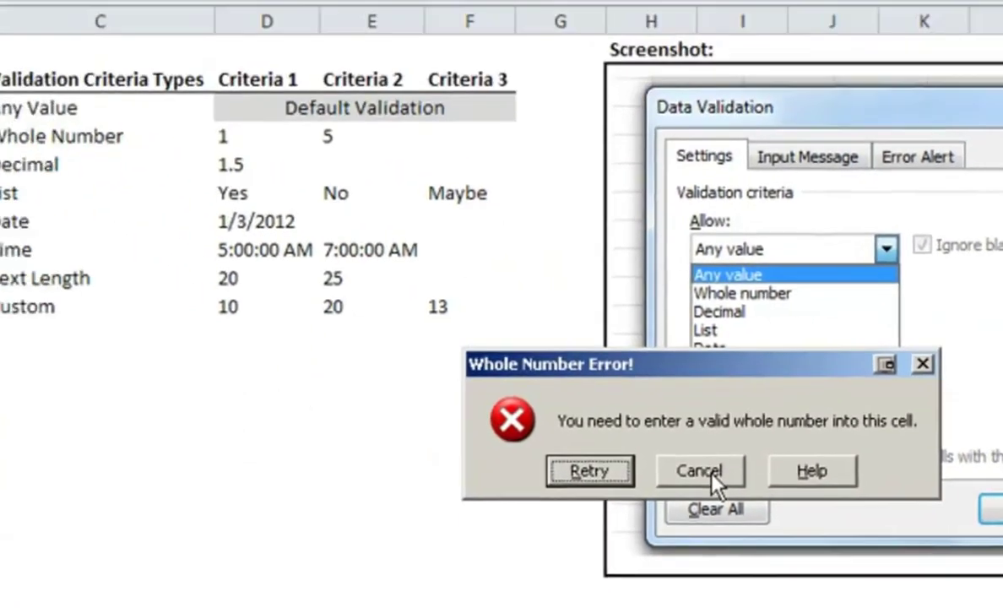
{"action": "left_click", "coordinate": [560, 367]}
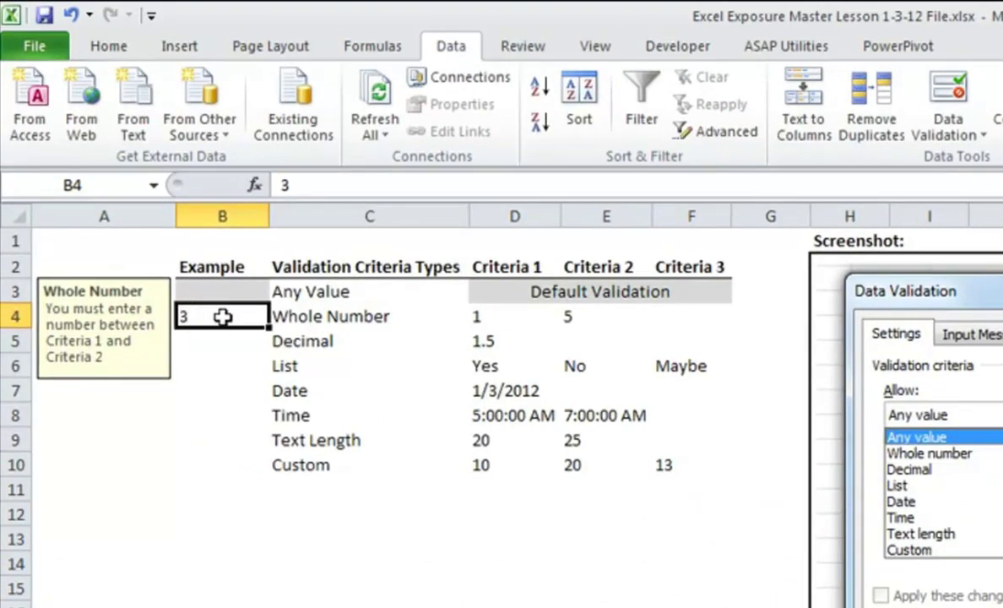
- Reopen the validation rule of cell B4 and look through its criteria options, input message and error alert
{"action": "left_click", "coordinate": [945, 93]}
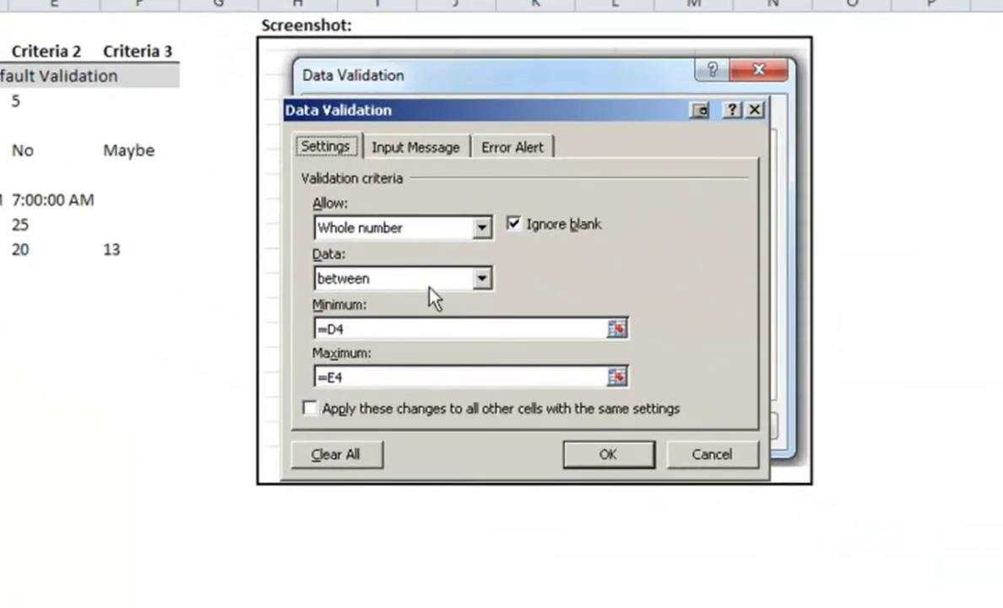
{"action": "left_click", "coordinate": [432, 287]}
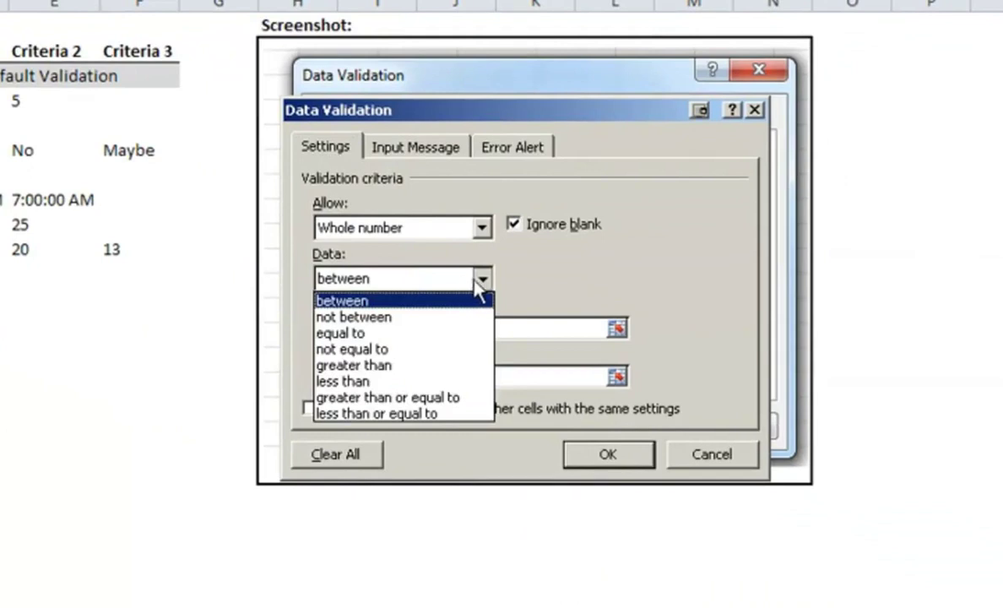
{"action": "left_click", "coordinate": [540, 285]}
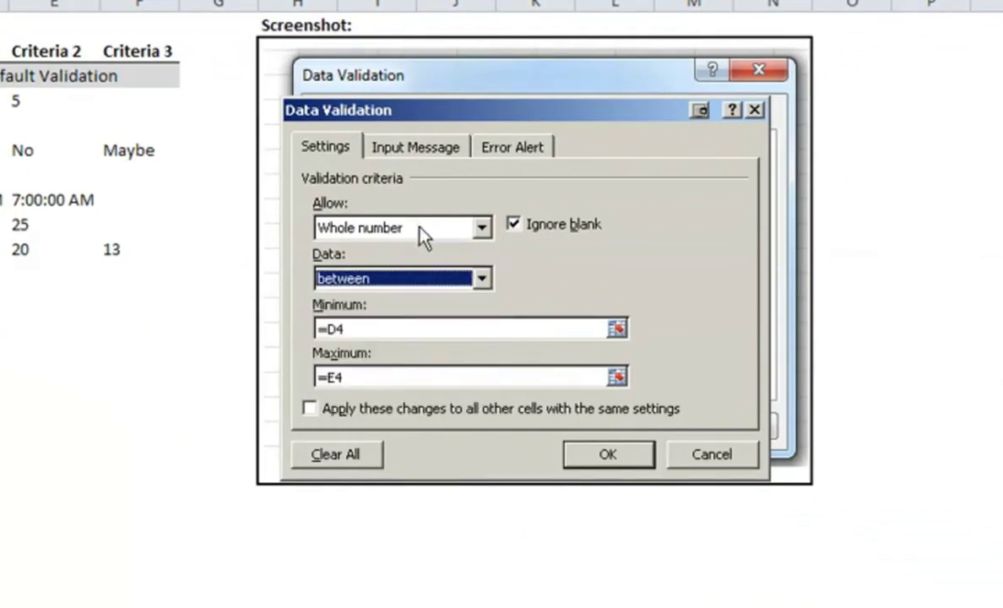
{"action": "left_click", "coordinate": [420, 228]}
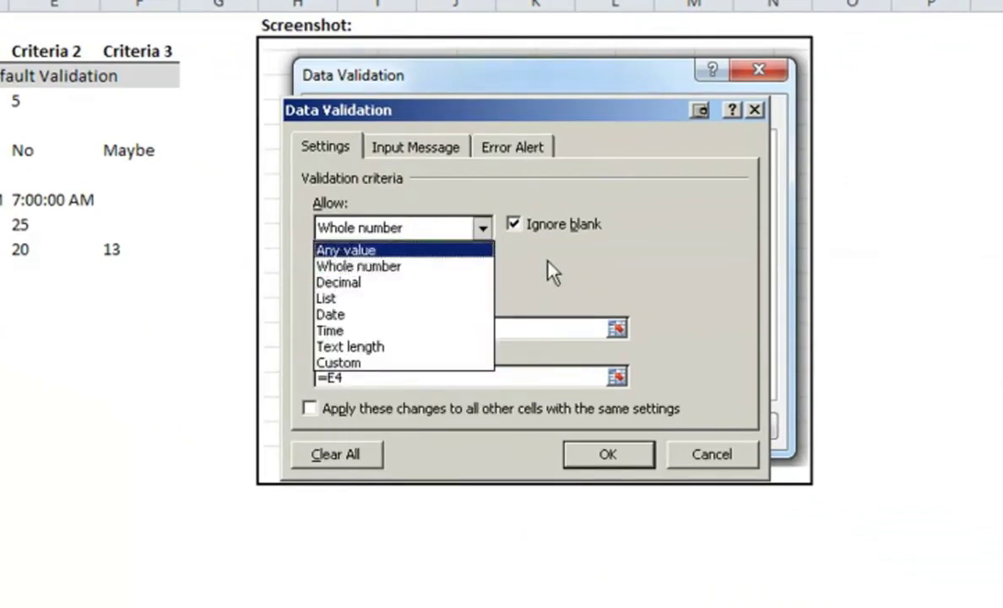
{"action": "left_click", "coordinate": [426, 184]}
{"action": "left_click", "coordinate": [422, 150]}
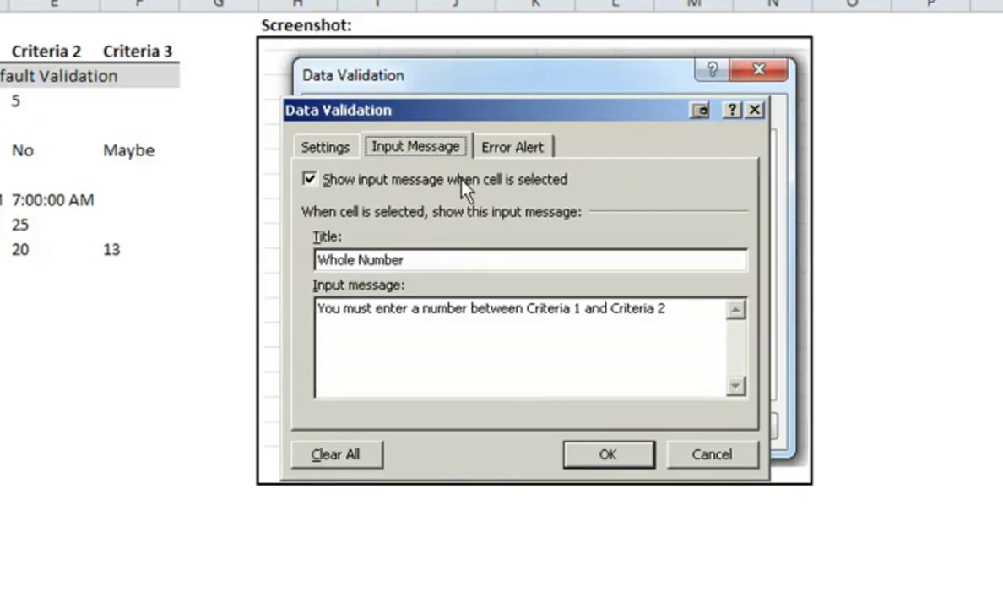
{"action": "left_click", "coordinate": [507, 147]}
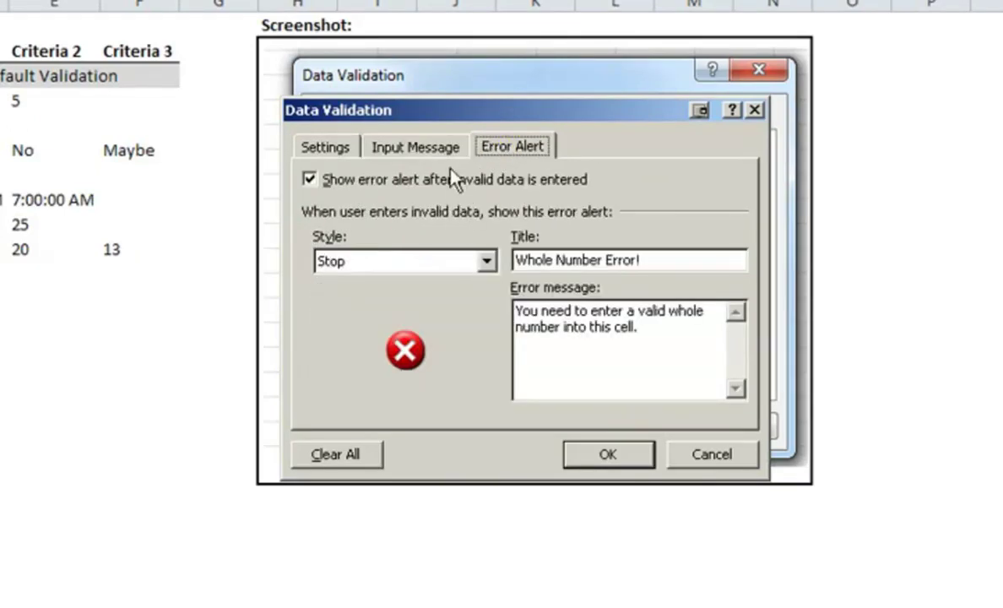
{"action": "left_click", "coordinate": [430, 149]}
{"action": "left_click", "coordinate": [500, 148]}
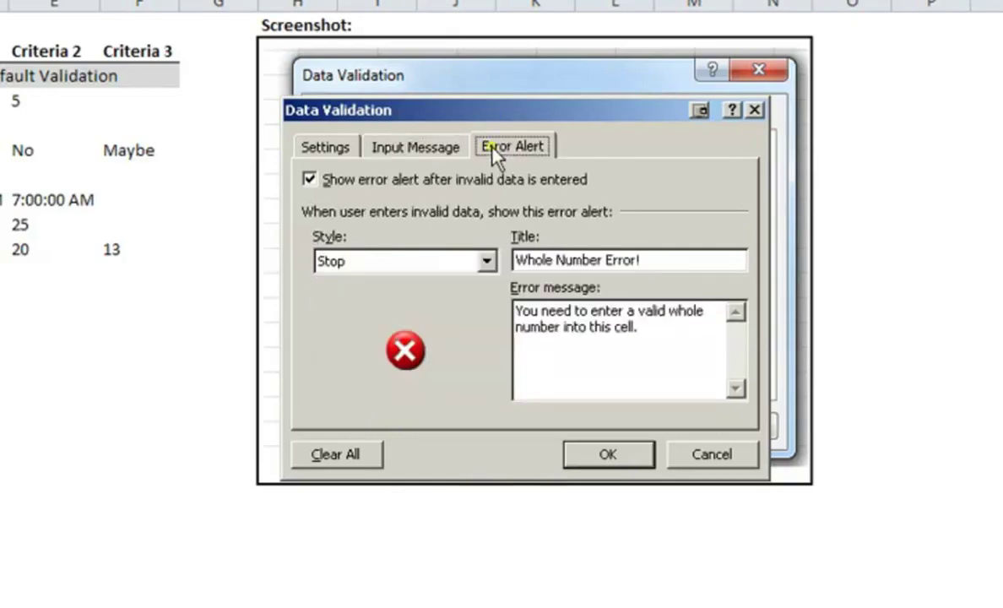
- Try the Warning style for the error alert, restore the style to Stop, and close the validation settings
{"action": "left_click", "coordinate": [486, 262]}
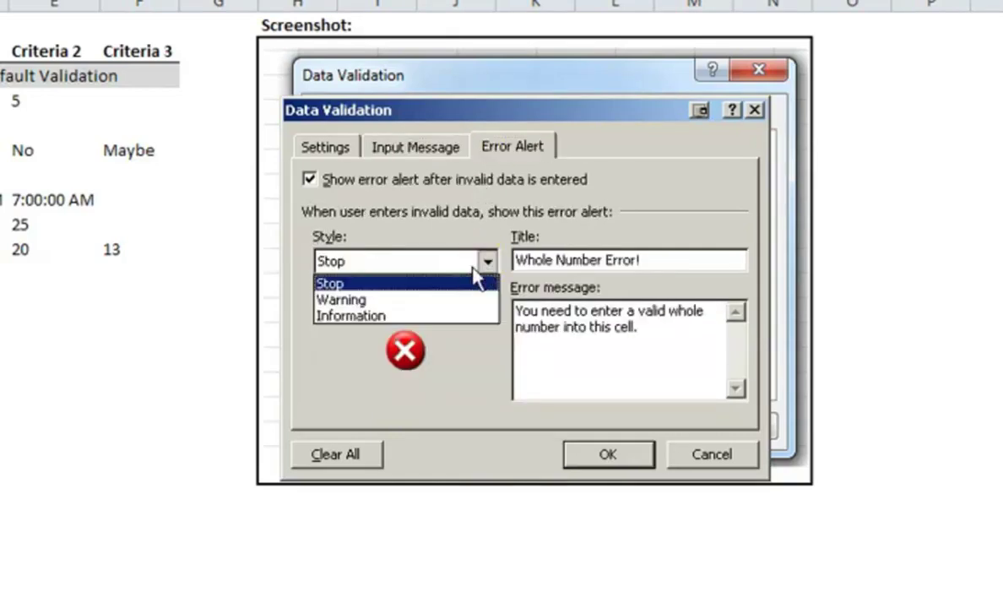
{"action": "left_click", "coordinate": [439, 300]}
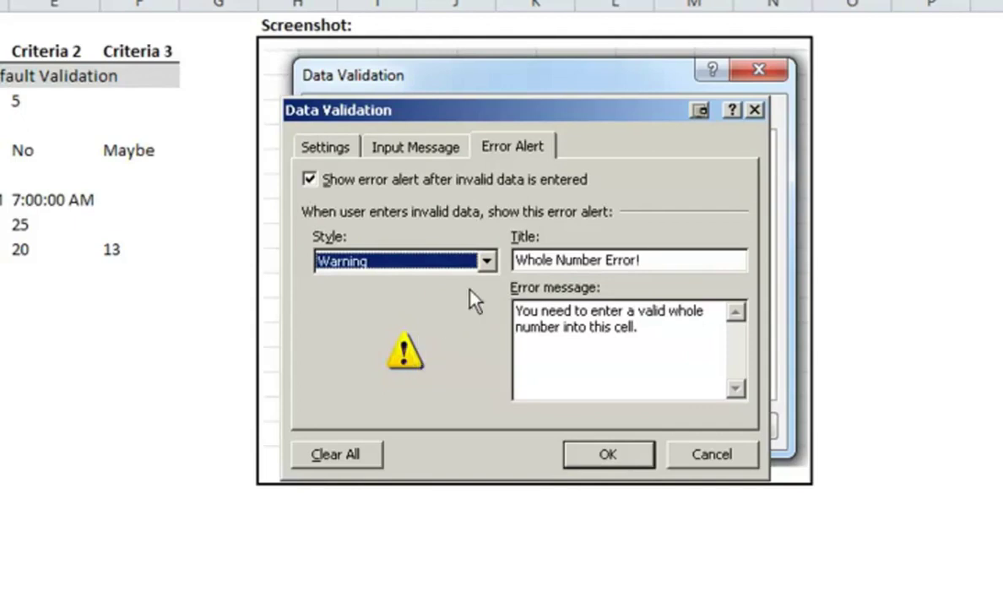
{"action": "left_click", "coordinate": [490, 264]}
{"action": "left_click", "coordinate": [488, 282]}
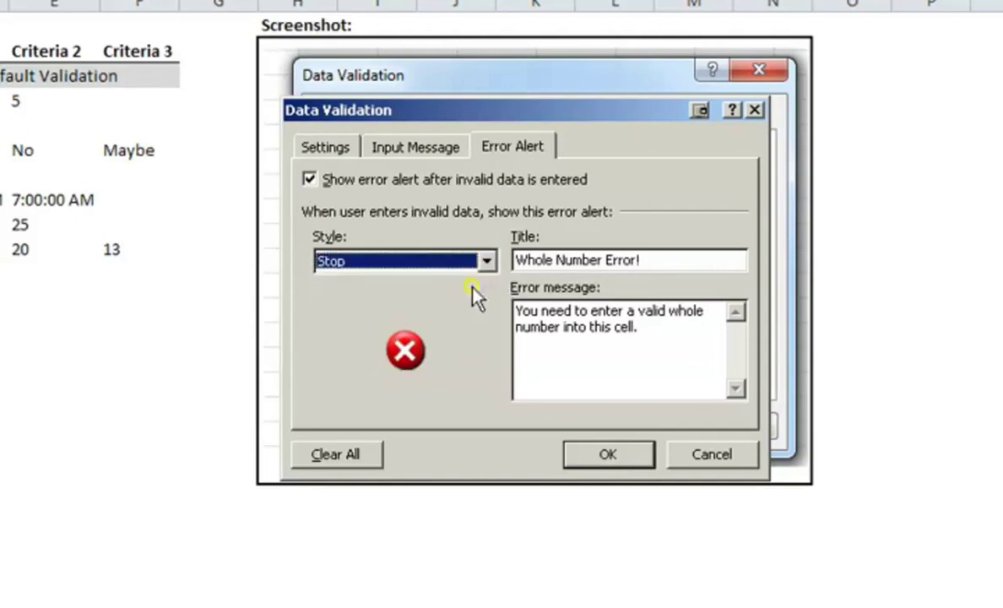
{"action": "left_click", "coordinate": [329, 149]}
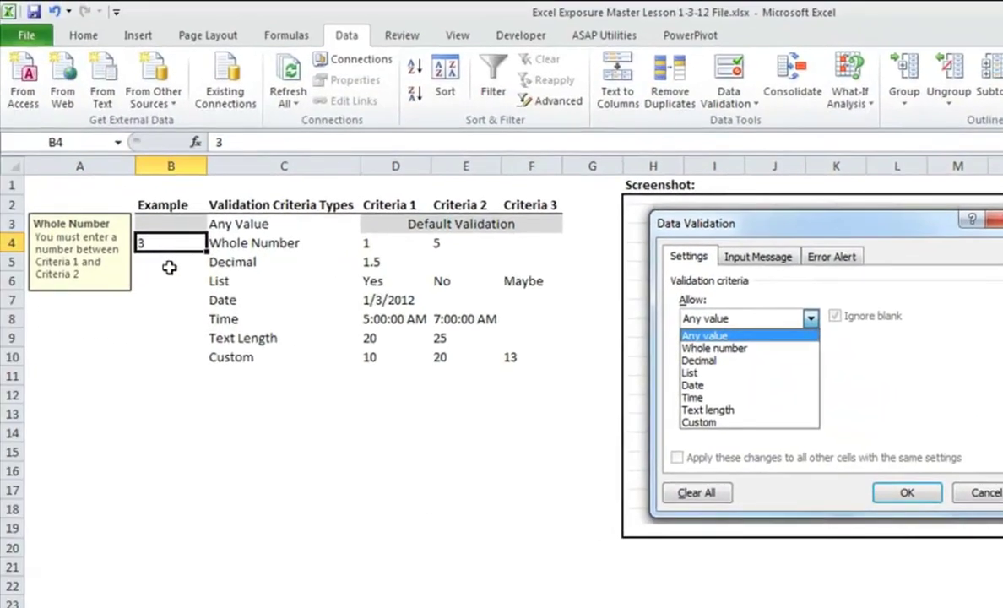
- Open the data validation rule of the Decimal example cell B5 and set its minimum to the fixed value 1.5
{"action": "left_click", "coordinate": [170, 262]}
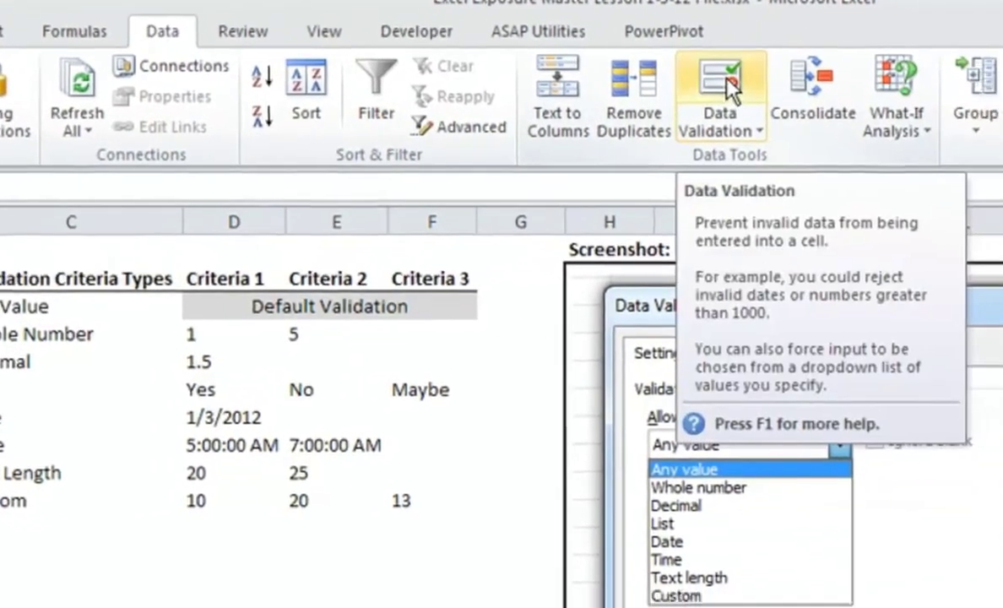
{"action": "left_click", "coordinate": [758, 108]}
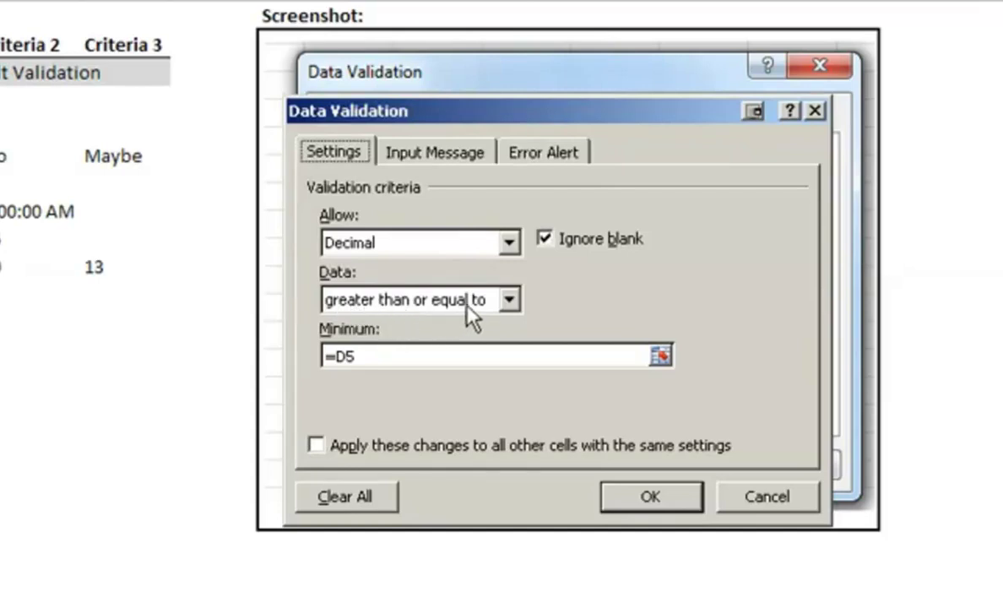
{"action": "left_click", "coordinate": [416, 355]}
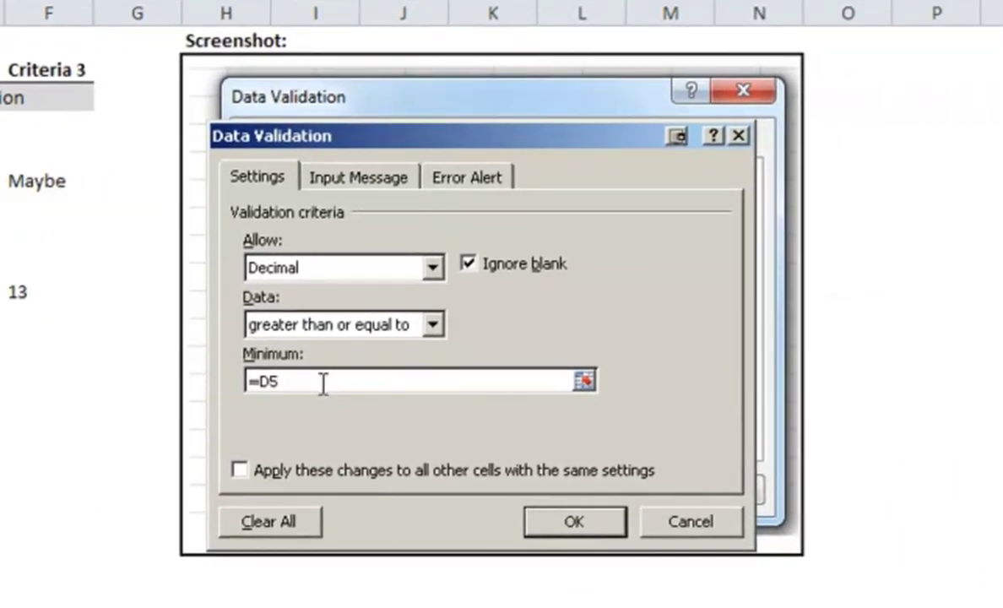
{"action": "left_click_drag", "start_coordinate": [326, 381], "coordinate": [213, 390]}
{"action": "type", "text": "1.5"}
- Set the minimum in the Decimal rule of cell B5 to a reference to criteria cell D5
{"action": "left_click_drag", "start_coordinate": [291, 381], "coordinate": [190, 377]}
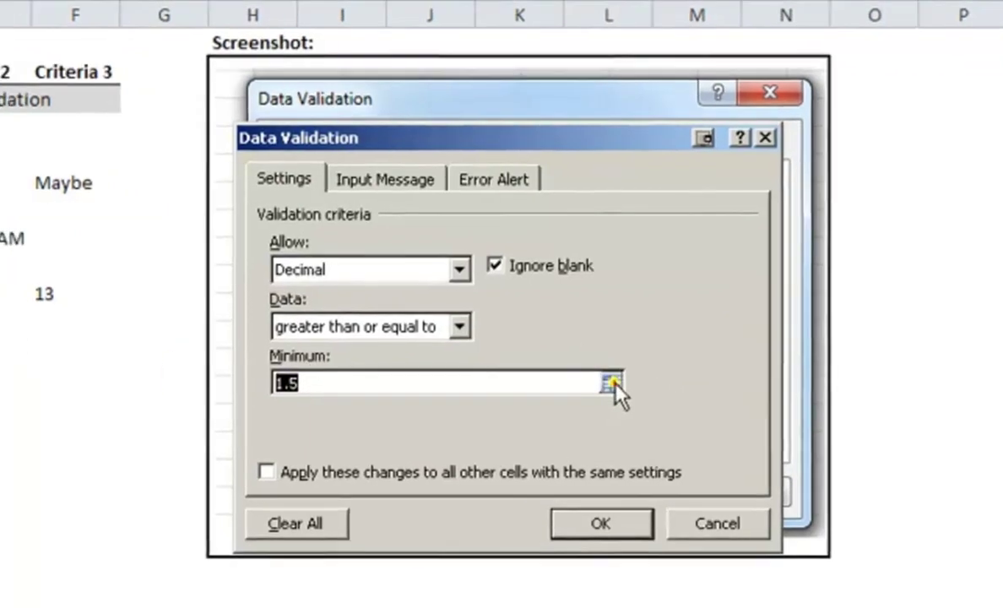
{"action": "left_click", "coordinate": [614, 385]}
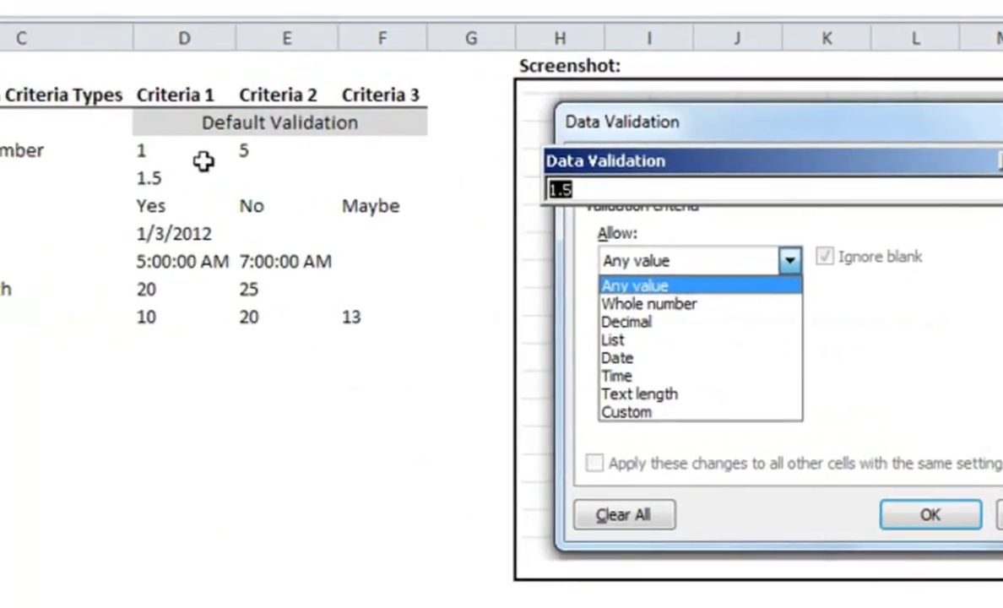
{"action": "left_click", "coordinate": [174, 175]}
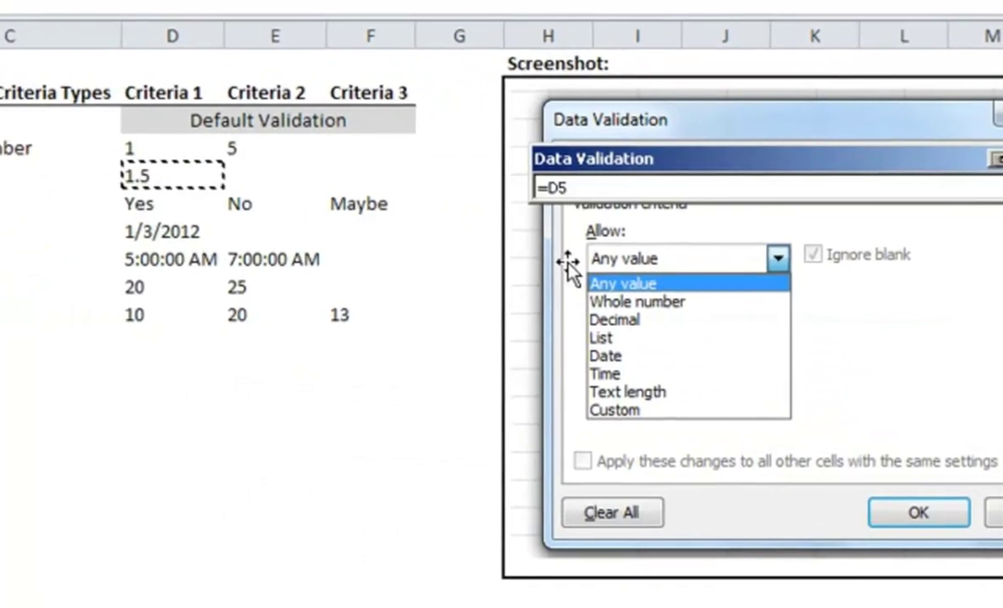
{"action": "key", "text": "Return"}
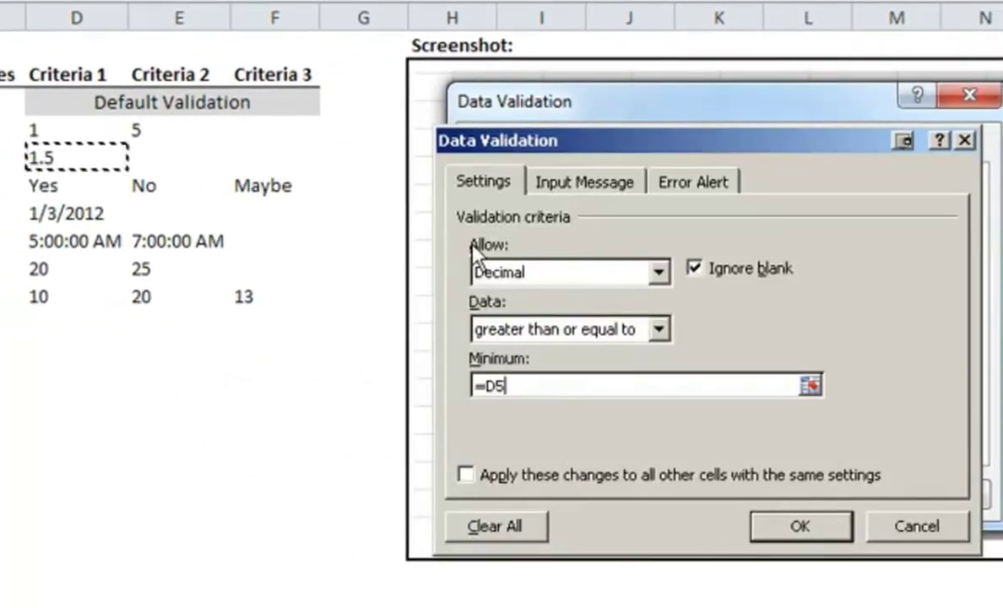
- Review the input message and error alert of cell B5's Decimal rule, and apply the validation settings
{"action": "left_click", "coordinate": [584, 181]}
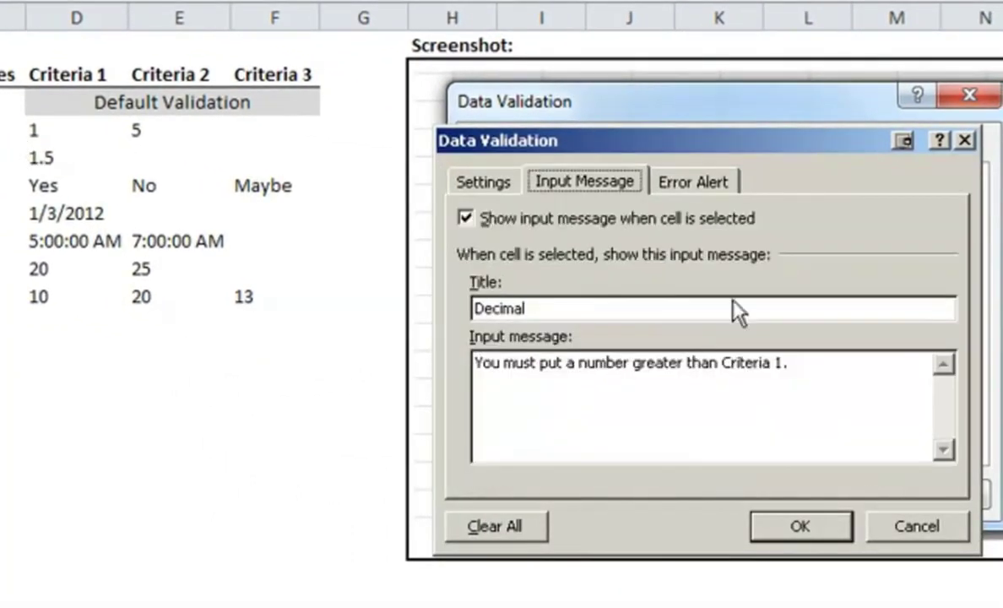
{"action": "left_click", "coordinate": [692, 181]}
{"action": "left_click", "coordinate": [485, 184]}
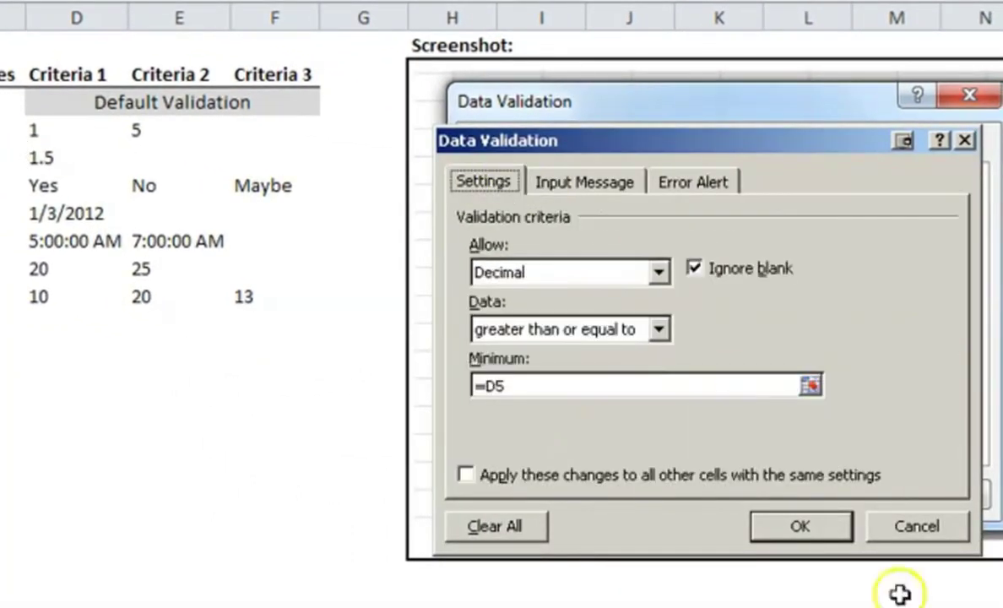
{"action": "left_click", "coordinate": [816, 533]}
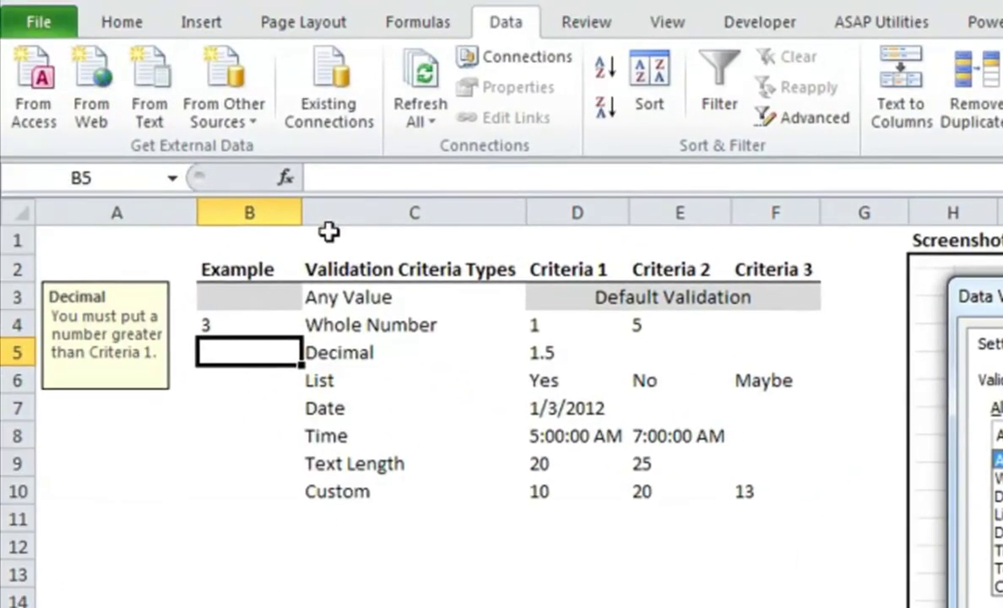
- Try to enter 0 in the Decimal example cell B5, and decline to continue with that value
{"action": "type", "text": "0"}
{"action": "key", "text": "Return"}
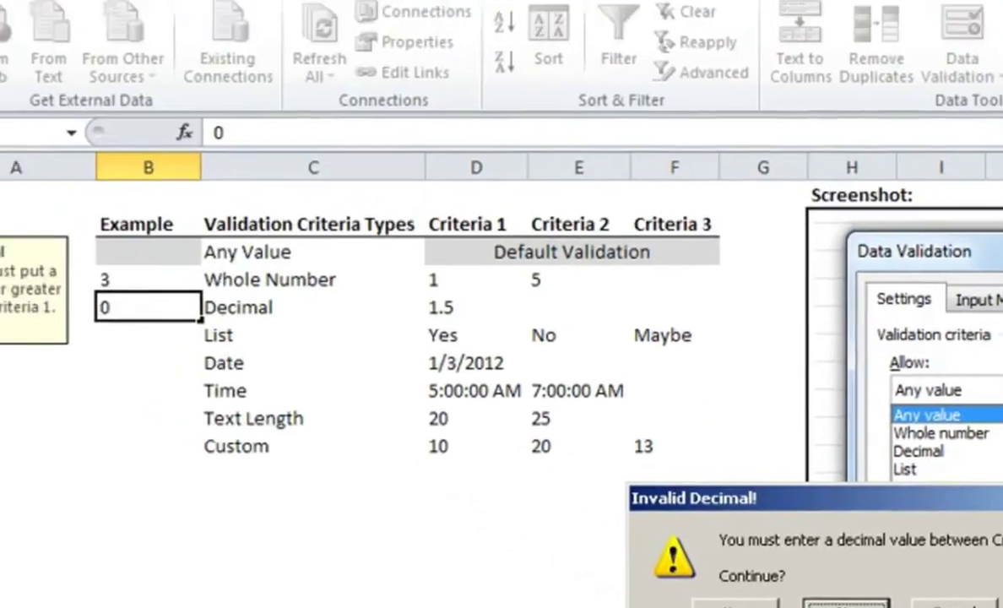
{"action": "left_click", "coordinate": [601, 351]}
- Enter 1.5 in the Decimal example cell B5, and replace it with 1.6
{"action": "type", "text": "1.5"}
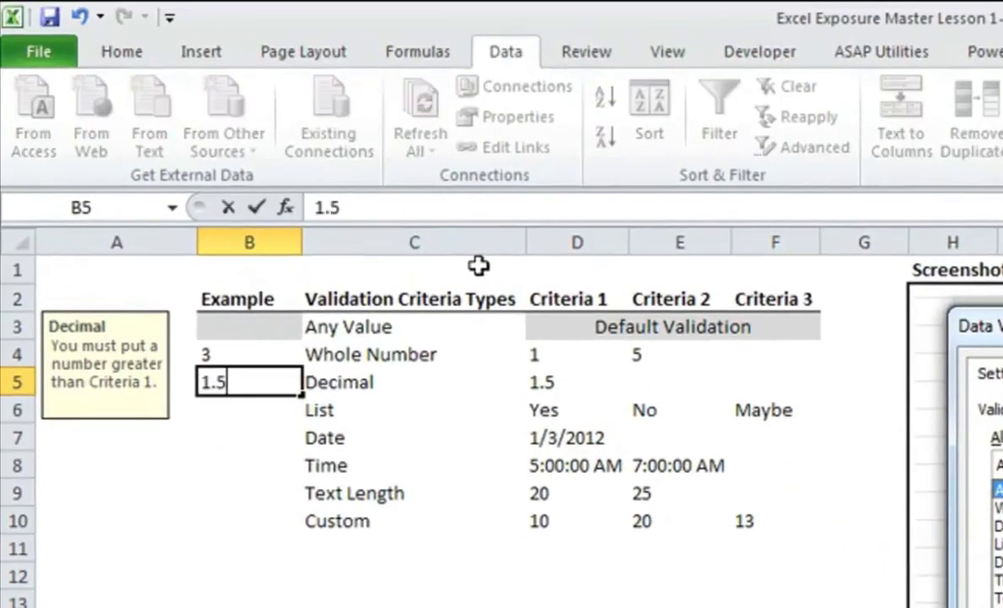
{"action": "key", "text": "Return"}
{"action": "key", "text": "Up"}
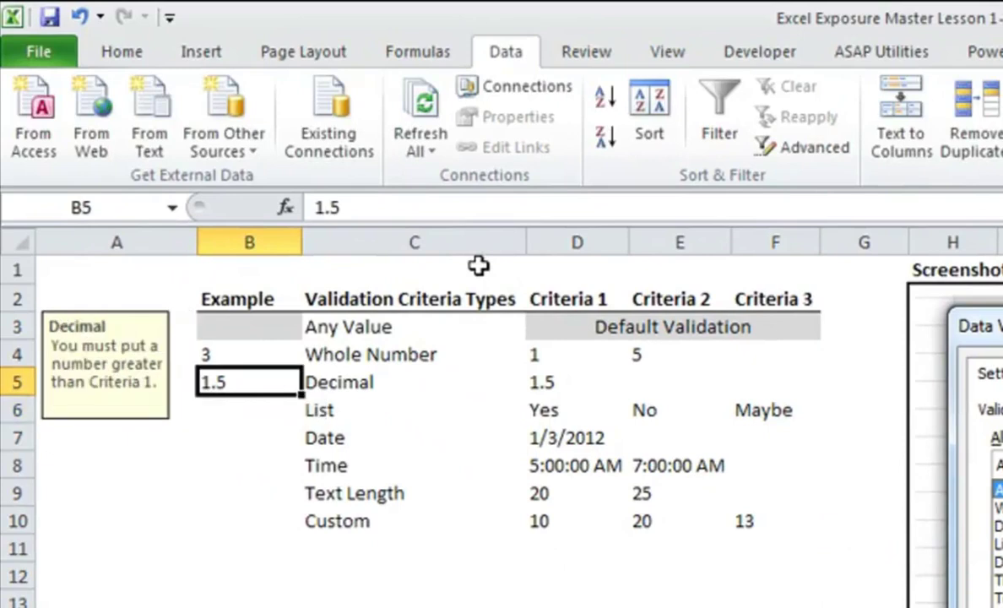
{"action": "type", "text": "1.6"}
{"action": "key", "text": "Return"}
{"action": "key", "text": "Up"}
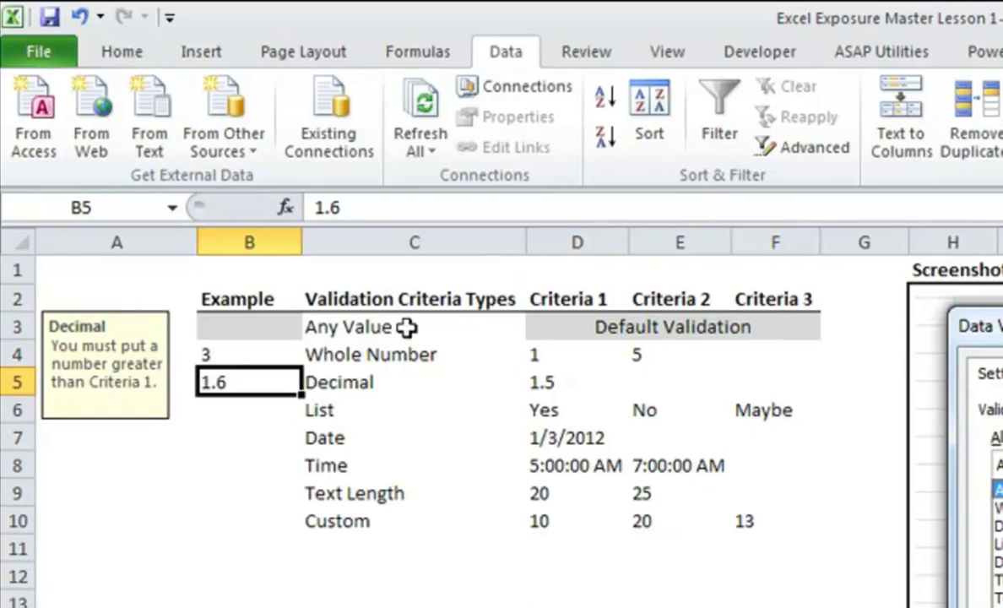
- View the choices offered in the List example cell B6, check its validation rule's source range, and close the rule without changes
{"action": "left_click", "coordinate": [251, 413]}
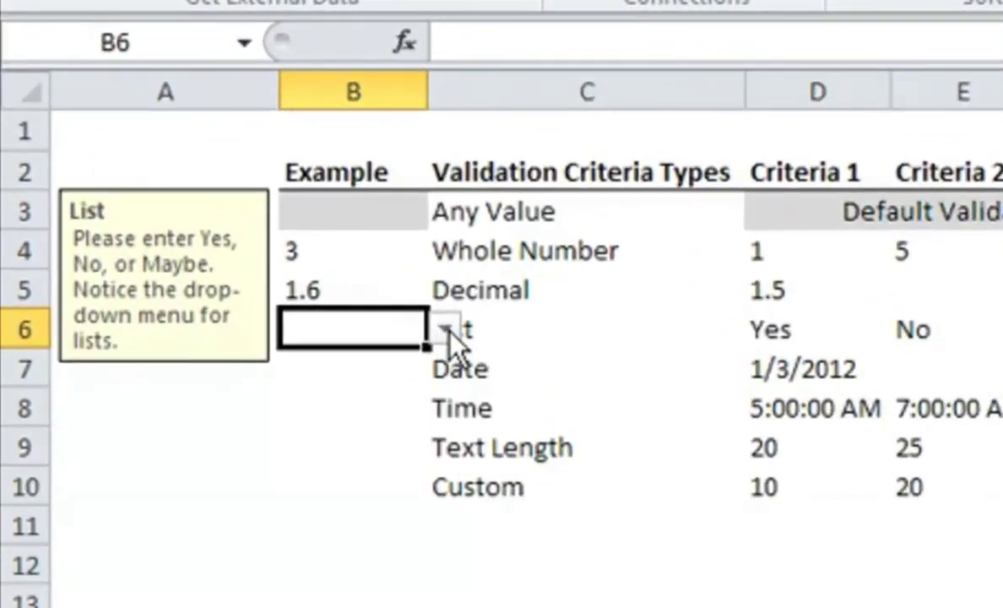
{"action": "left_click", "coordinate": [447, 333]}
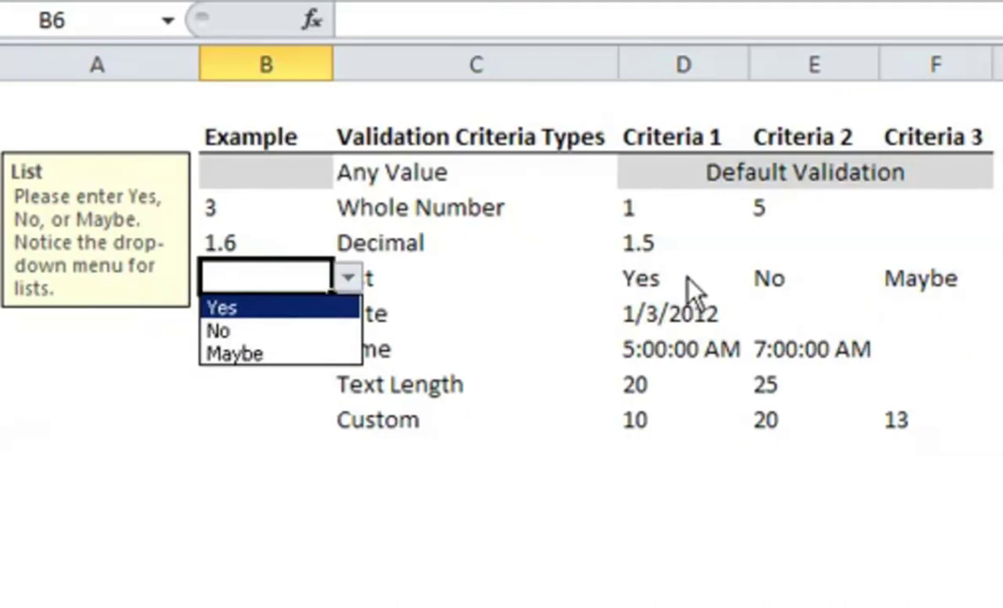
{"action": "left_click", "coordinate": [684, 279]}
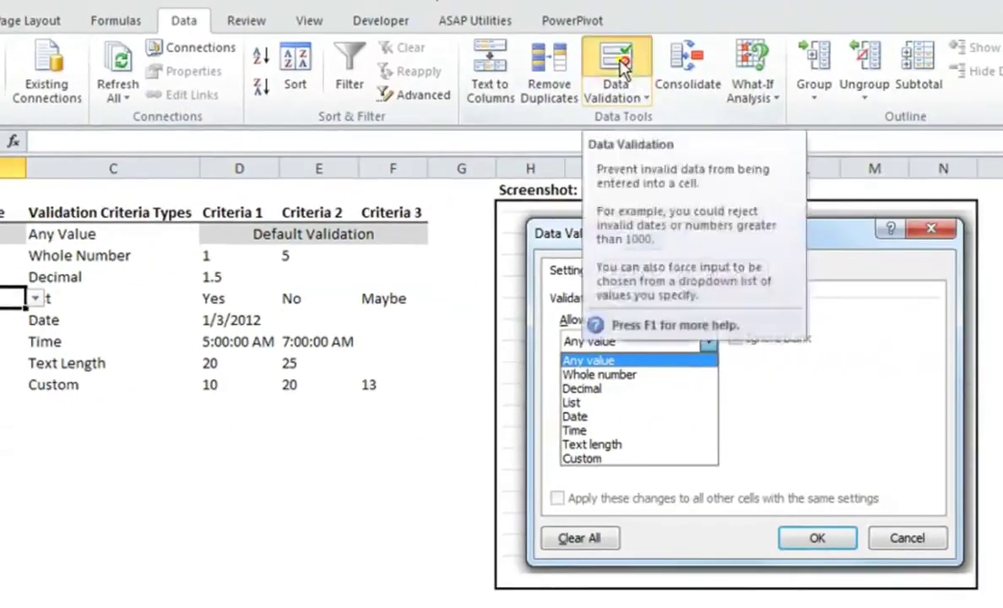
{"action": "left_click", "coordinate": [666, 67]}
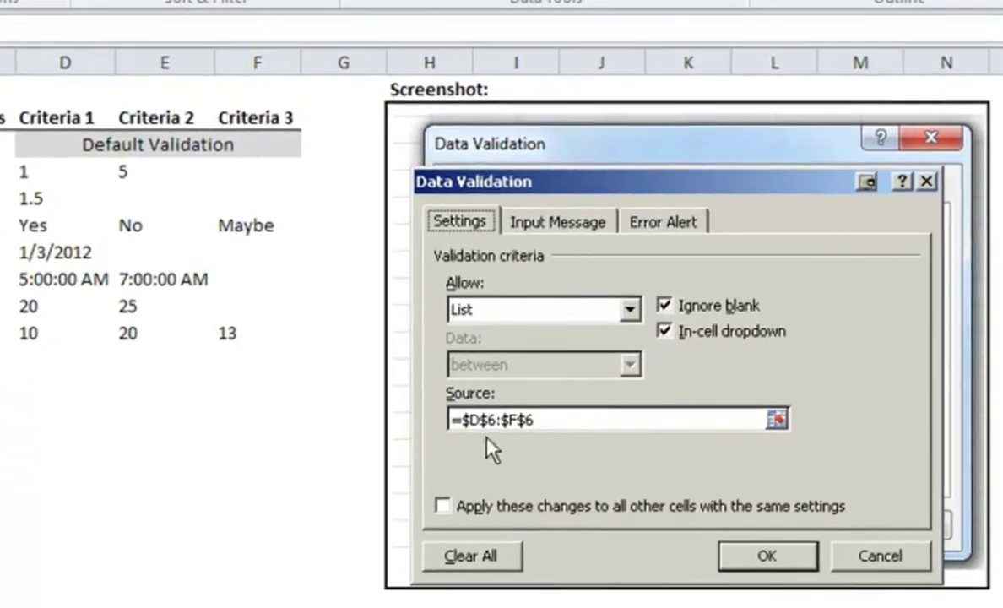
{"action": "left_click", "coordinate": [492, 419]}
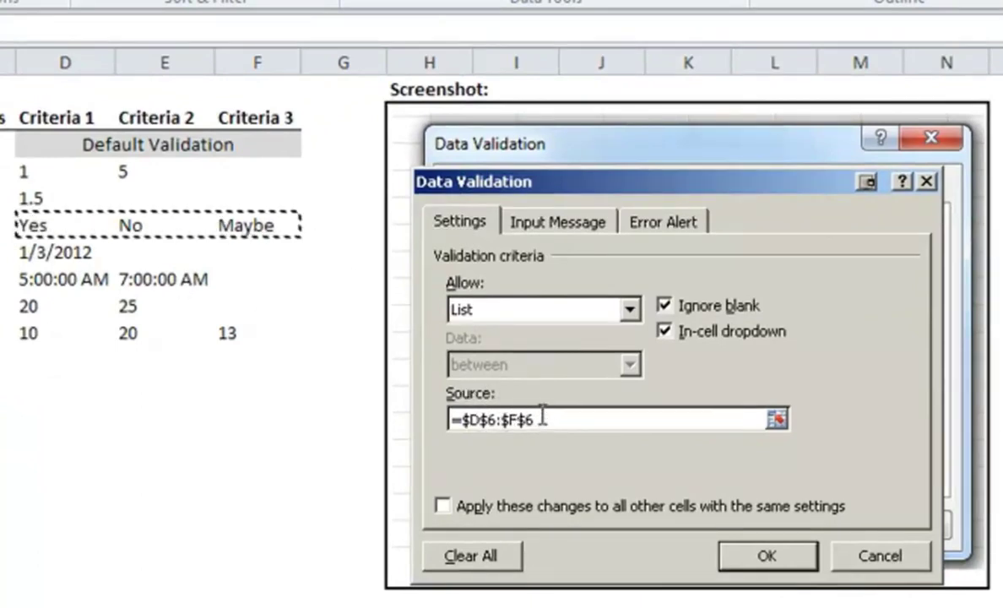
{"action": "left_click", "coordinate": [844, 555]}
- Define the name ListExample for the List criteria range D6:F6
{"action": "left_click_drag", "start_coordinate": [59, 227], "coordinate": [213, 228]}
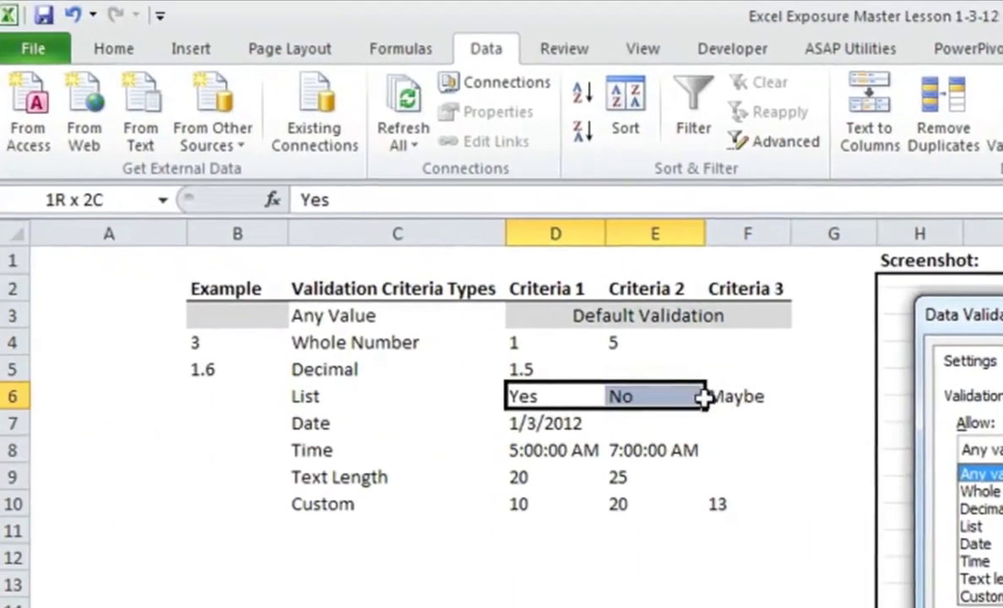
{"action": "left_click_drag", "start_coordinate": [707, 399], "coordinate": [762, 396]}
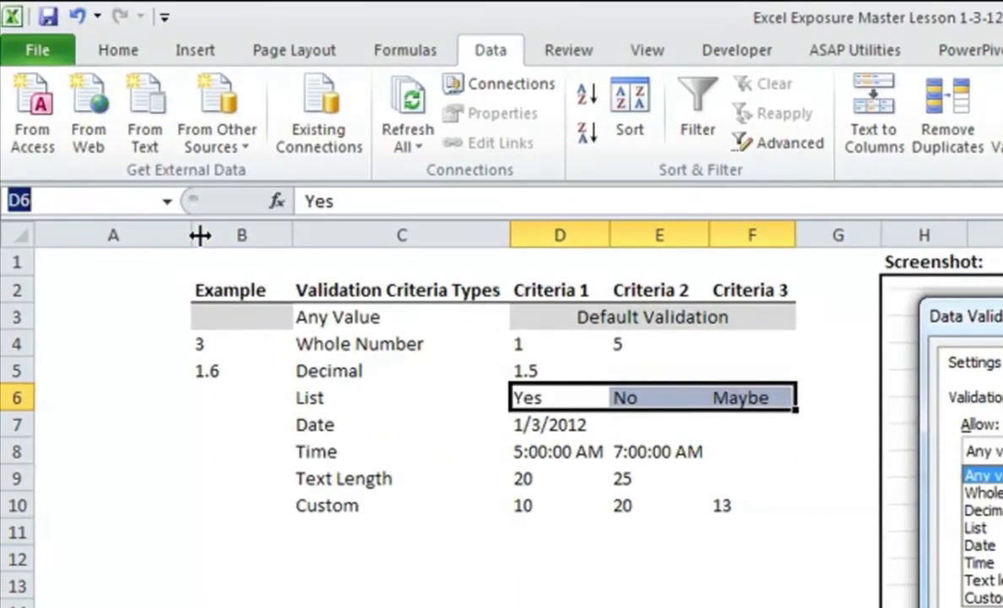
{"action": "type", "text": "List"}
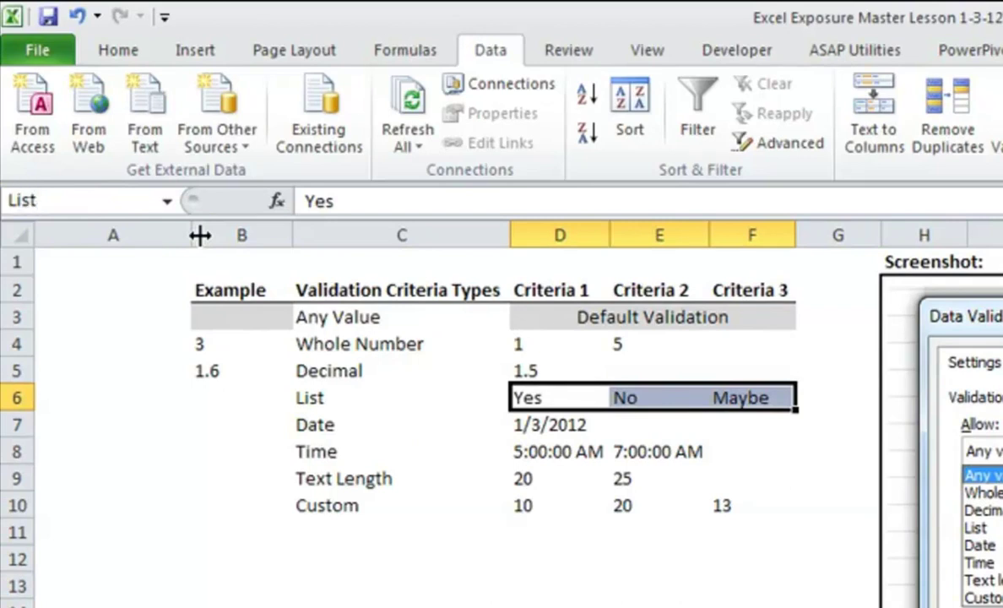
{"action": "type", "text": "Example"}
{"action": "key", "text": "Return"}
- Set the list source in cell B6's validation rule to =ListExample, and apply it
{"action": "left_click", "coordinate": [242, 397]}
{"action": "left_click", "coordinate": [999, 106]}
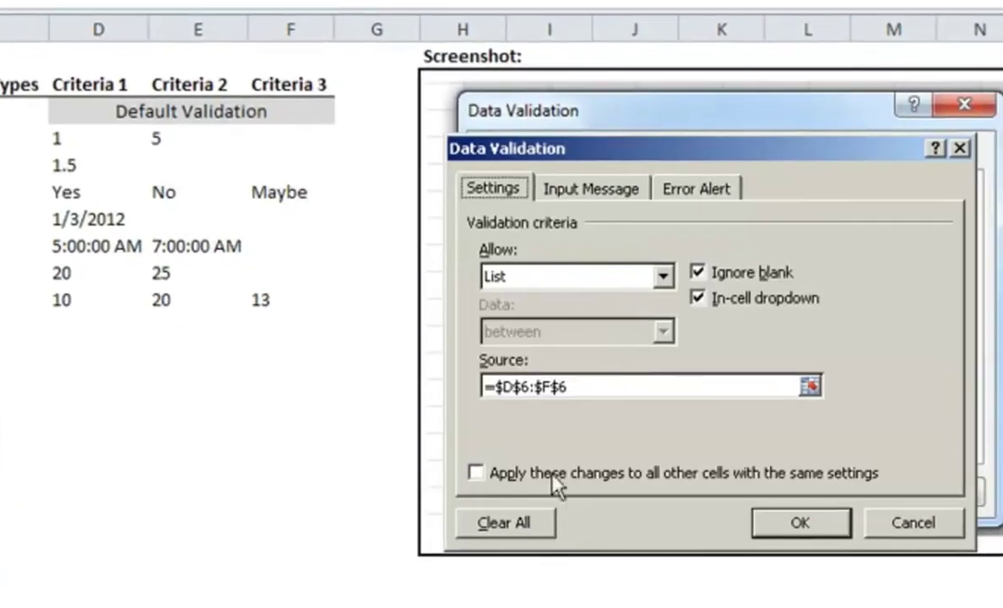
{"action": "left_click", "coordinate": [551, 386]}
{"action": "double_click", "coordinate": [588, 385]}
{"action": "type", "text": "=ListExample"}
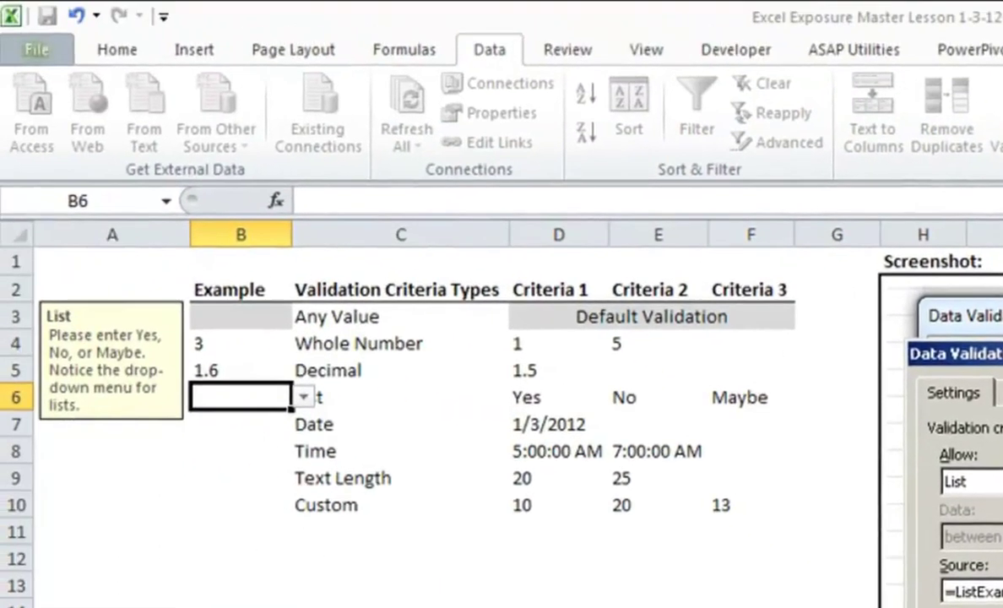
{"action": "left_click", "coordinate": [800, 521]}
- Check the choices offered in cell B6, and view the input messages of the Date and Time example cells B7 and B8
{"action": "left_click", "coordinate": [305, 399]}
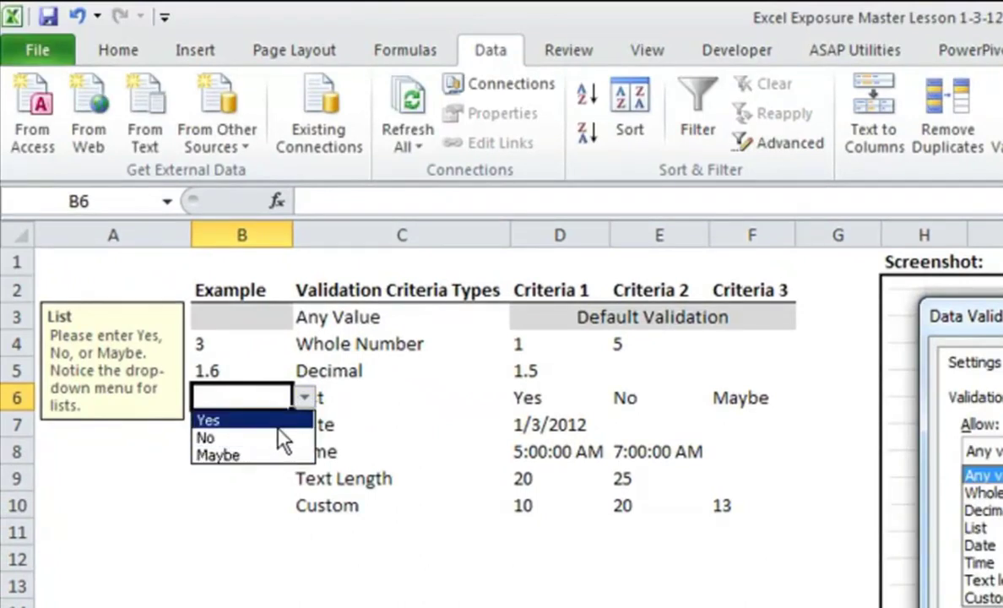
{"action": "key", "text": "Escape"}
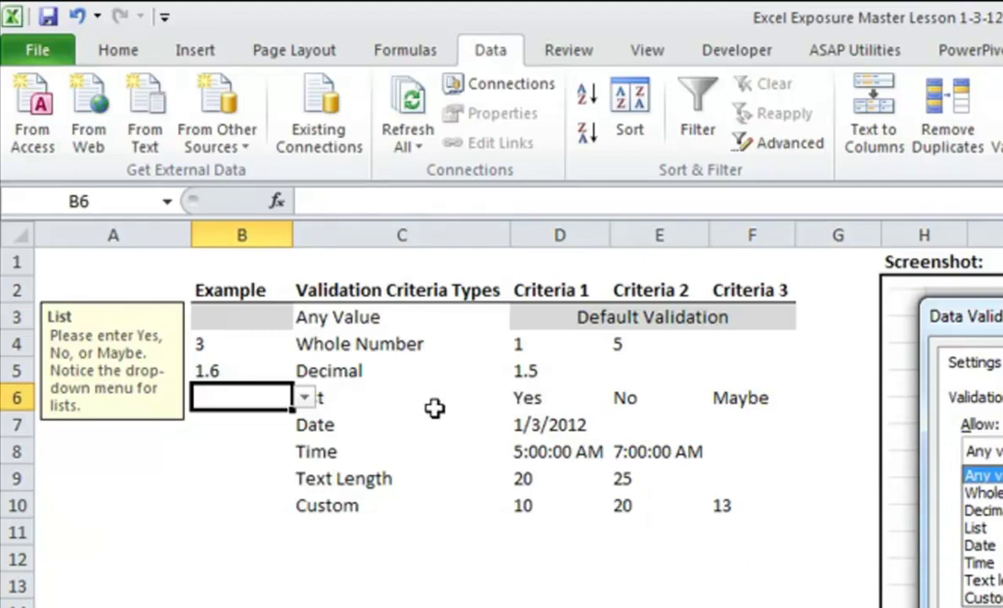
{"action": "left_click", "coordinate": [246, 422]}
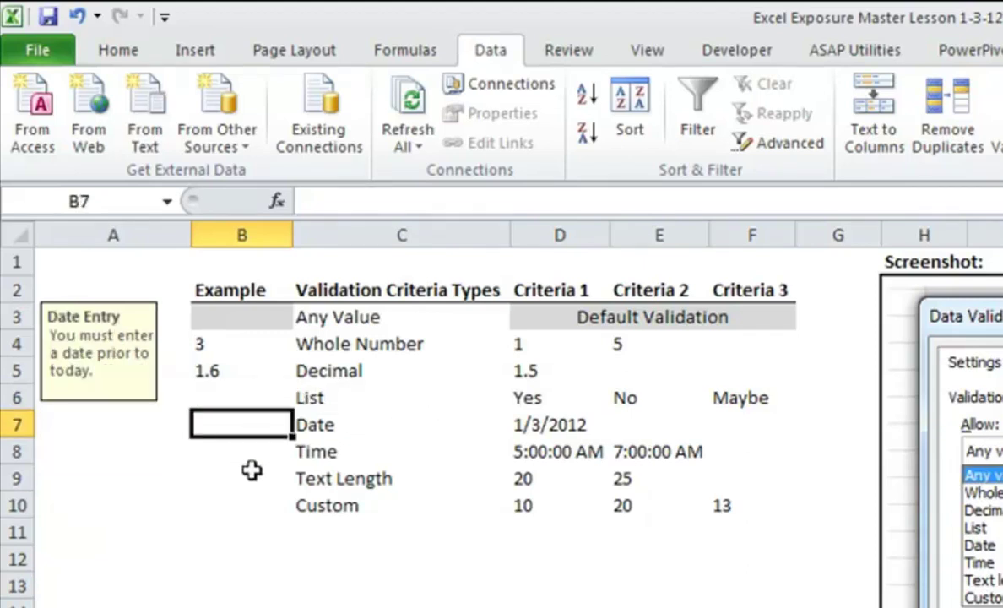
{"action": "left_click", "coordinate": [249, 454]}
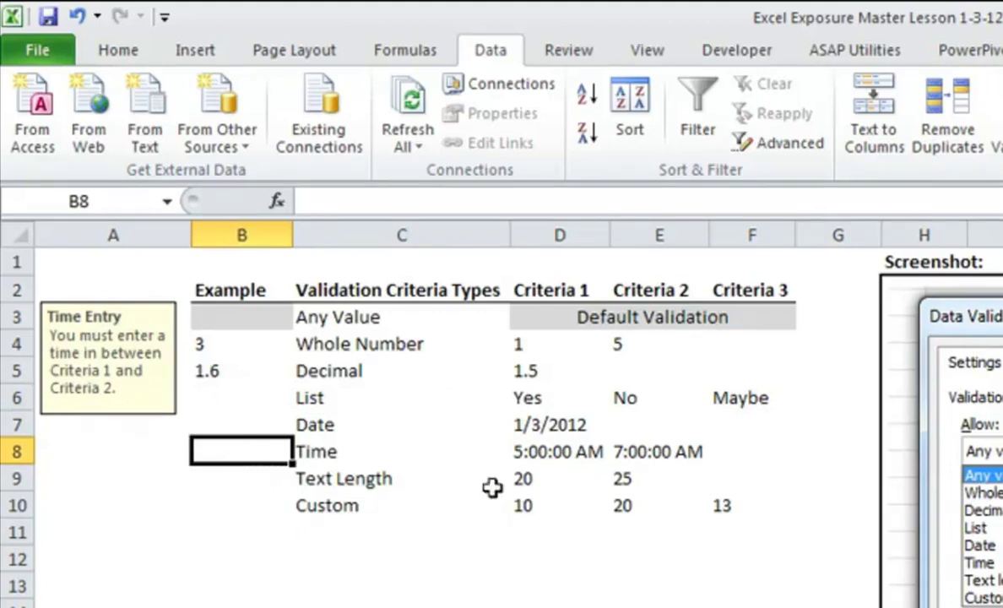
- Set the Text Length criteria to 5 in D9 and 6 in E9, and select the example cell B9
{"action": "left_click", "coordinate": [542, 476]}
{"action": "type", "text": "5"}
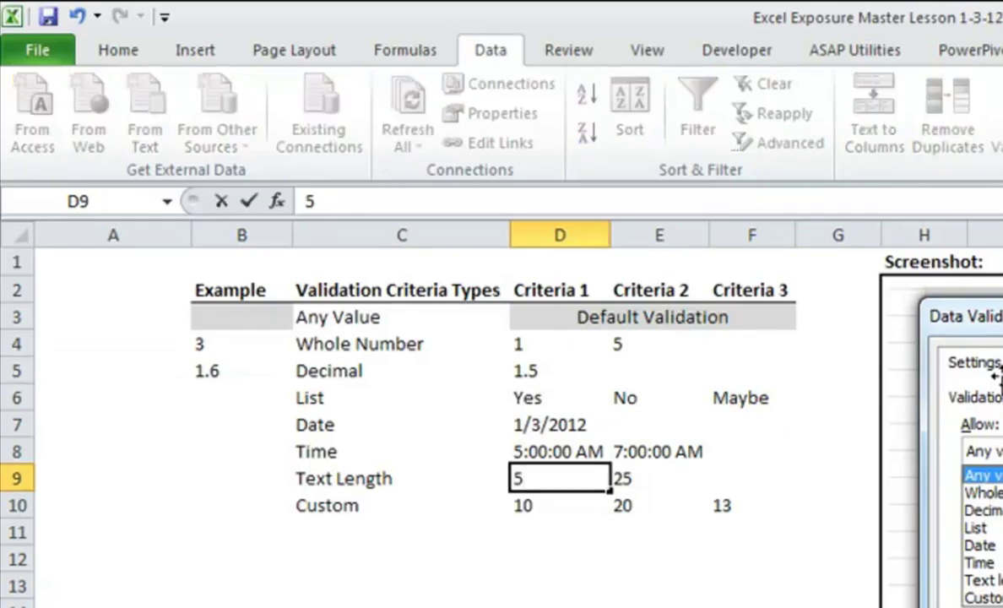
{"action": "key", "text": "Tab"}
{"action": "type", "text": "6"}
{"action": "key", "text": "Left"}
{"action": "key", "text": "Left"}
{"action": "key", "text": "Left"}
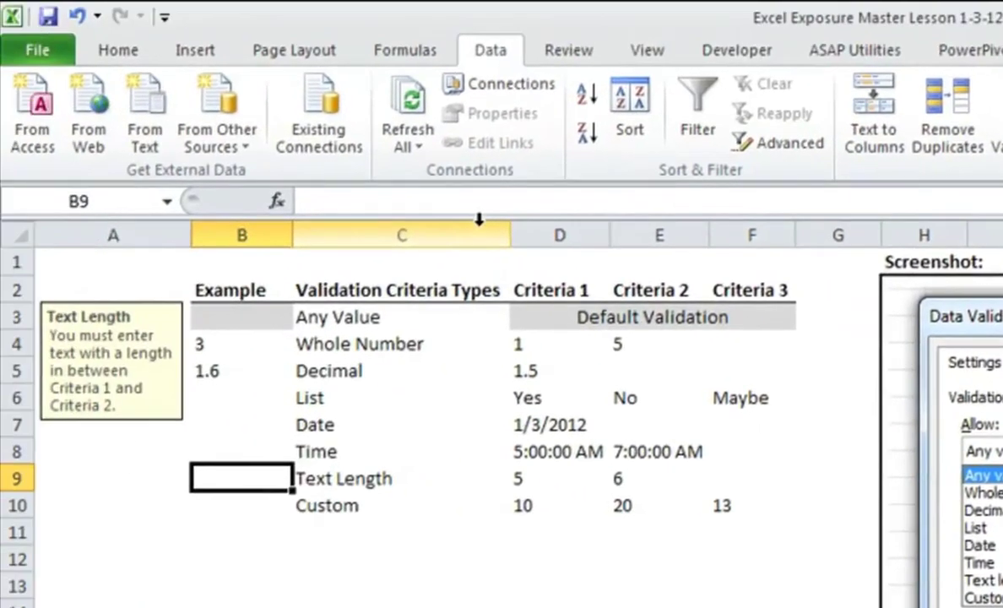
- Try to enter "barn" in the Text Length example cell B9, and cancel the entry
{"action": "type", "text": "barn"}
{"action": "key", "text": "Return"}
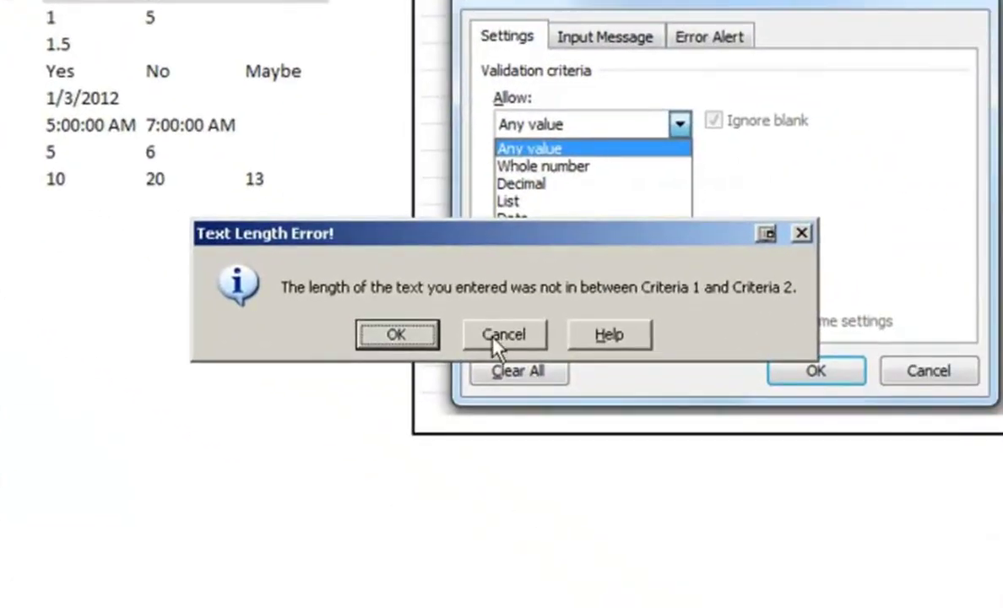
{"action": "left_click", "coordinate": [498, 336]}
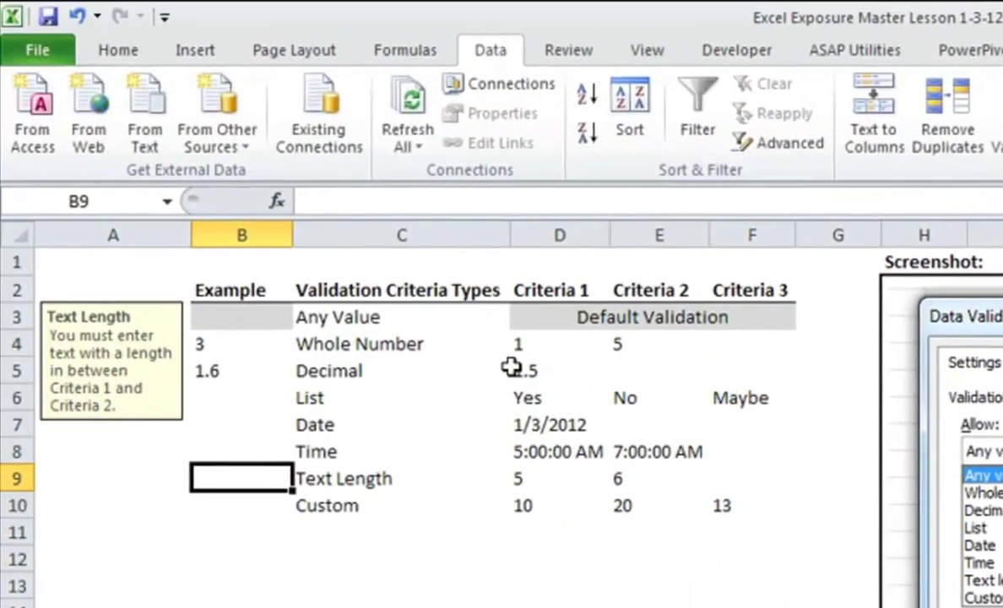
- Enter "barns" in the Text Length example cell B9, and clear the cell again
{"action": "type", "text": "barns"}
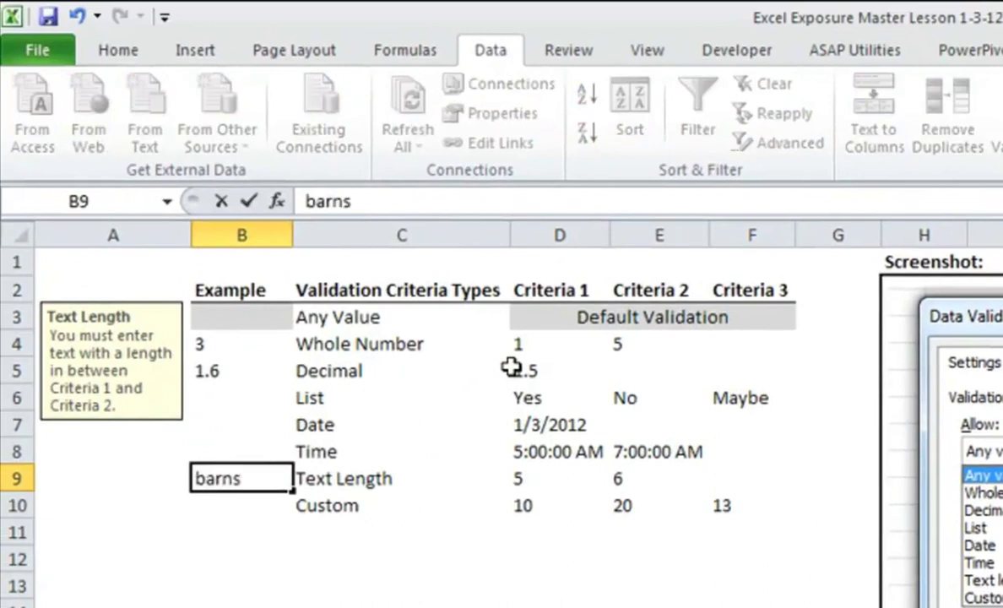
{"action": "key", "text": "Return"}
{"action": "key", "text": "Up"}
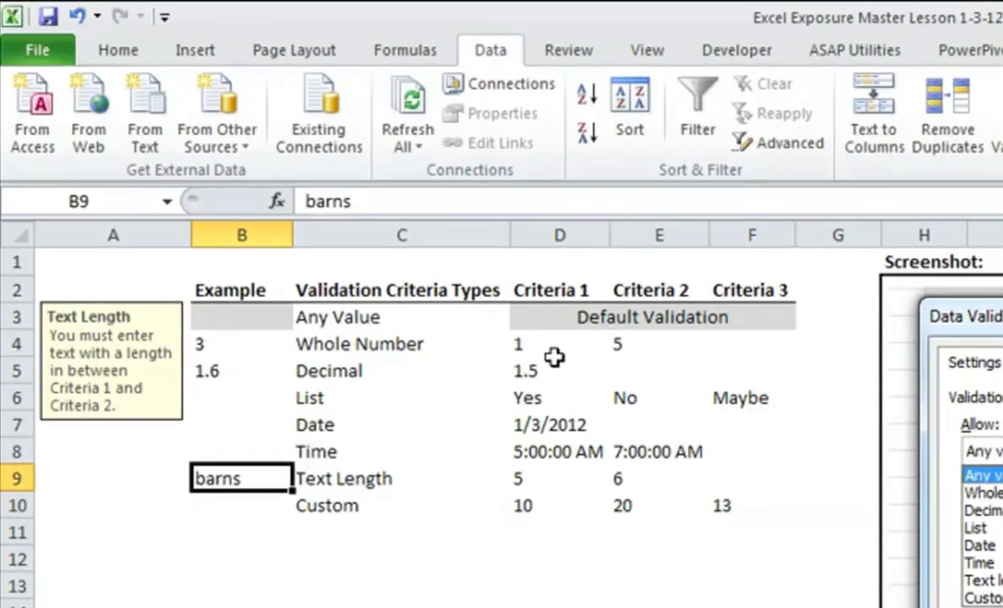
{"action": "key", "text": "Delete"}
- Examine each condition of the custom data validation formula set for the example cell B10, and close the validation settings
{"action": "key", "text": "Down"}
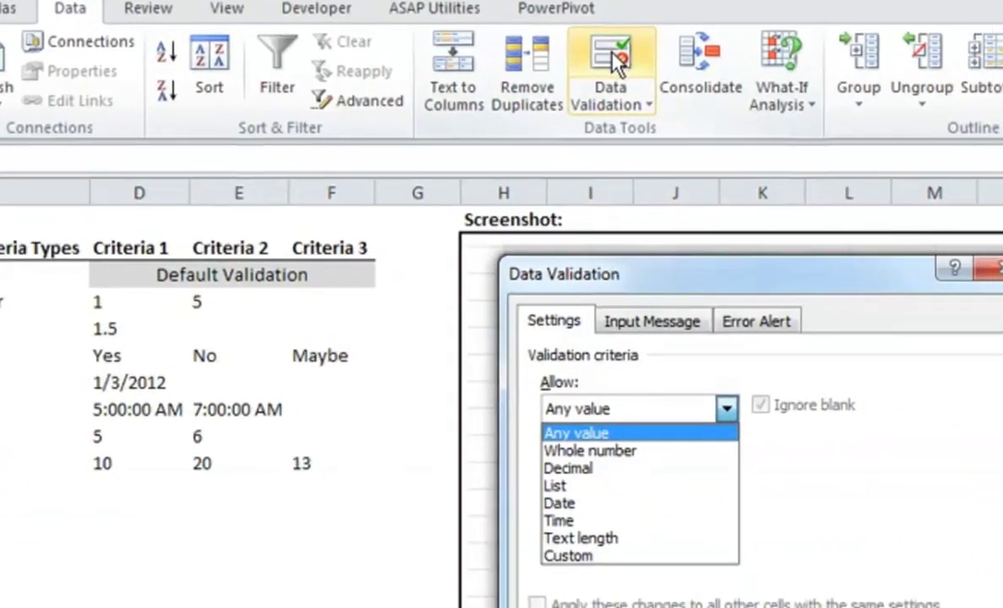
{"action": "left_click", "coordinate": [674, 103]}
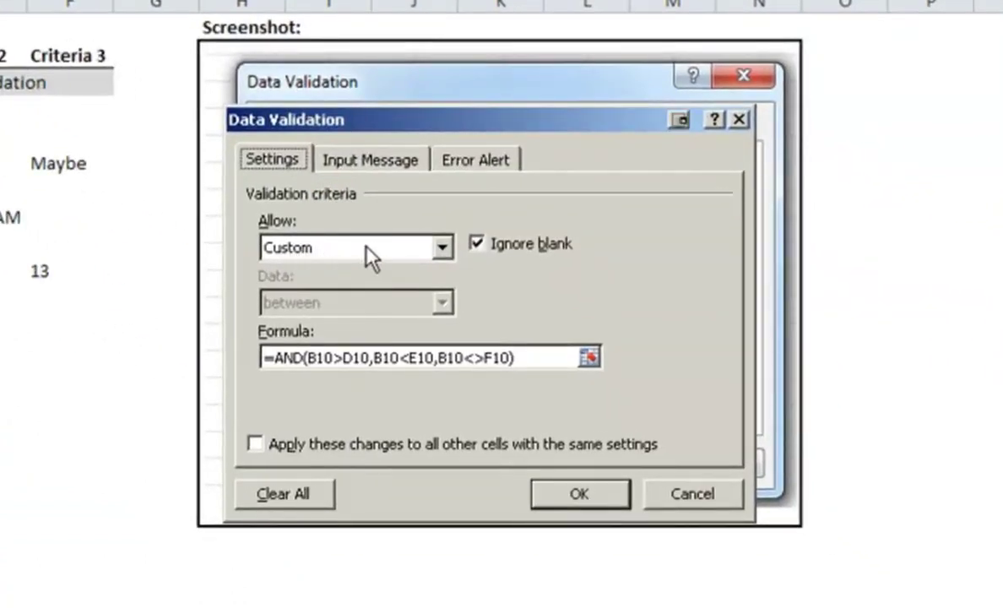
{"action": "left_click", "coordinate": [303, 358]}
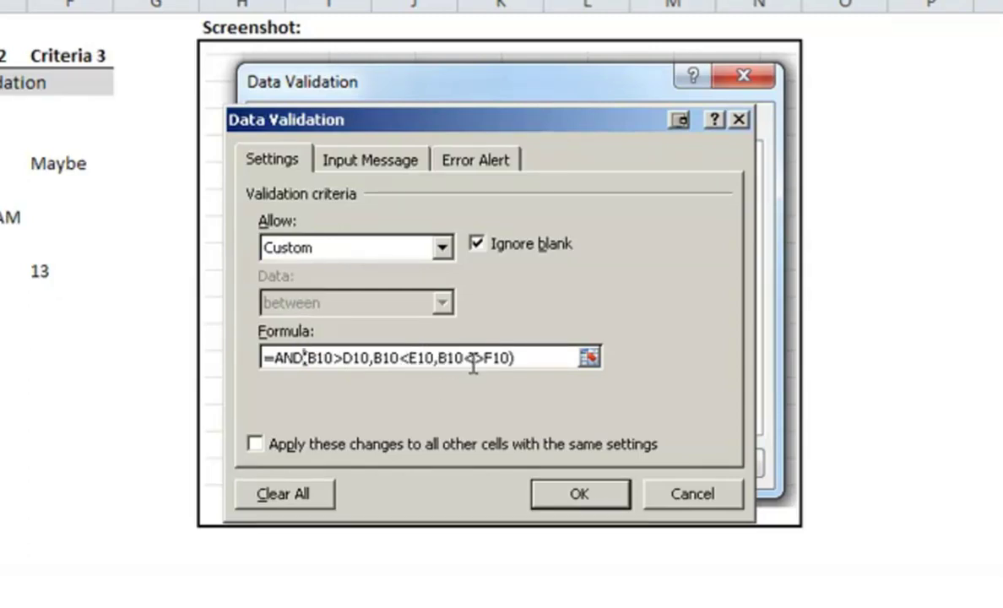
{"action": "left_click", "coordinate": [331, 357]}
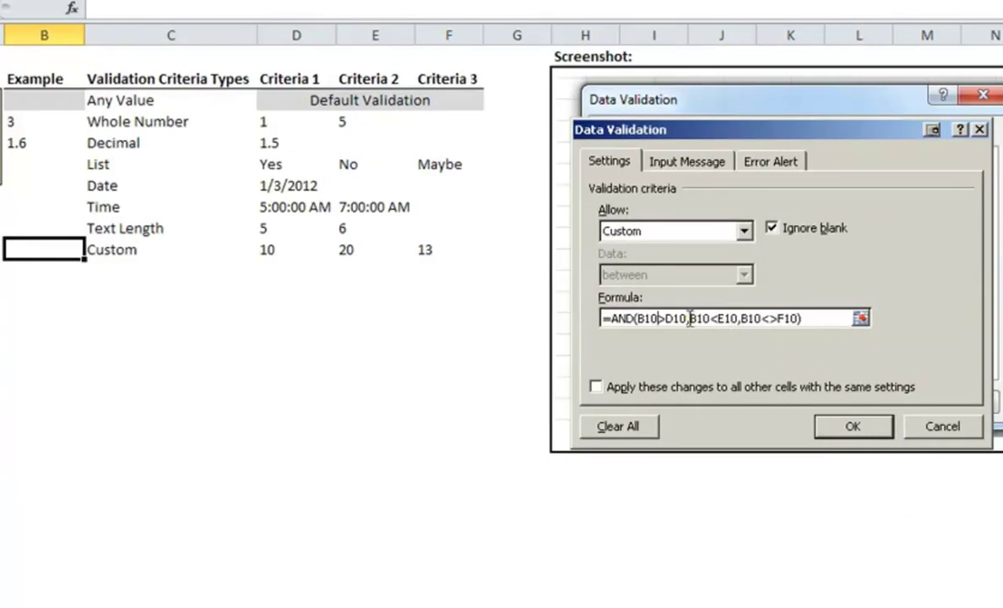
{"action": "left_click_drag", "start_coordinate": [596, 329], "coordinate": [622, 328]}
{"action": "left_click_drag", "start_coordinate": [714, 319], "coordinate": [737, 318]}
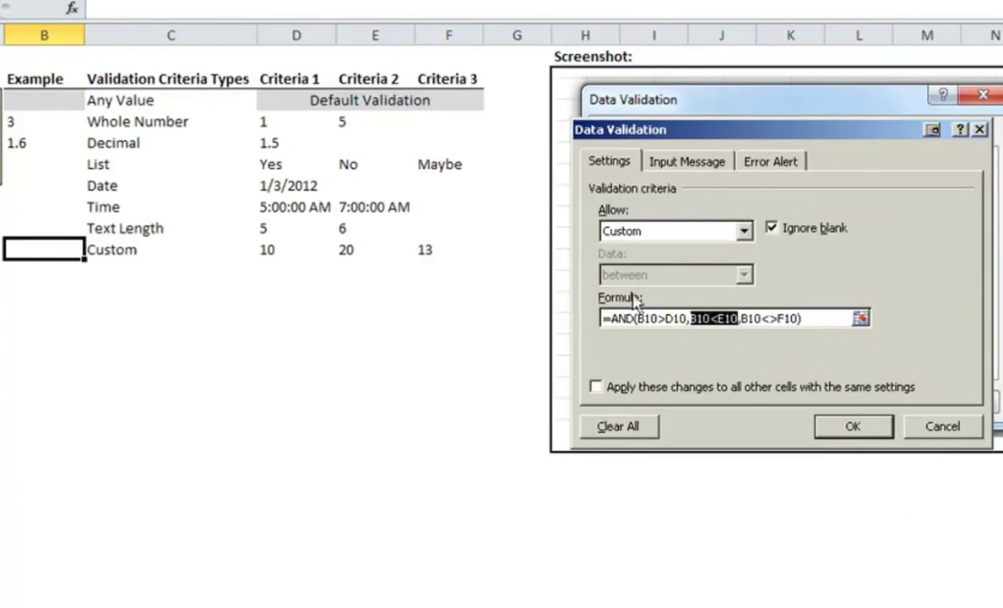
{"action": "left_click", "coordinate": [744, 318]}
{"action": "left_click_drag", "start_coordinate": [745, 318], "coordinate": [797, 318]}
{"action": "left_click", "coordinate": [822, 318]}
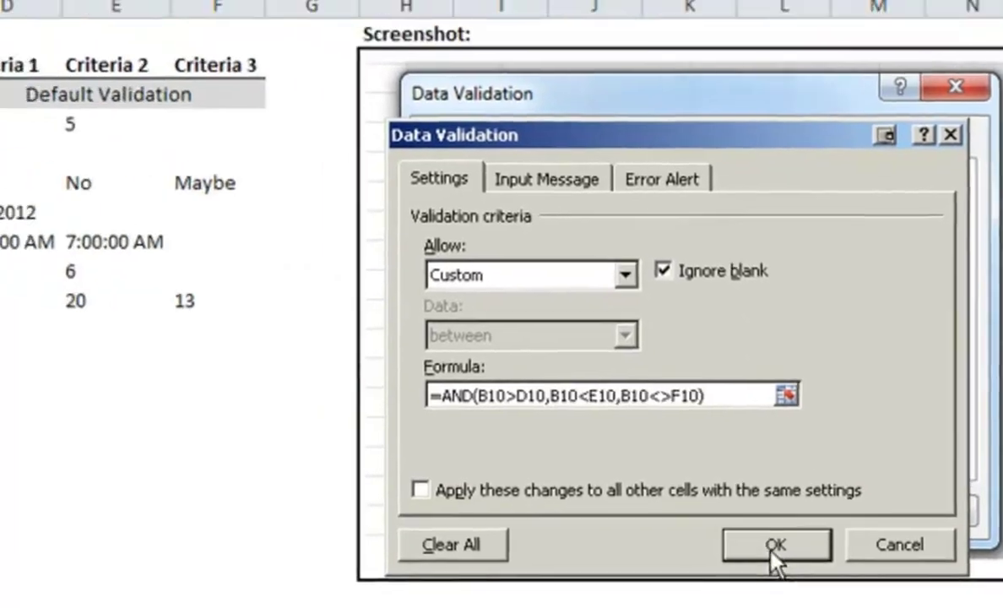
{"action": "left_click", "coordinate": [625, 486]}
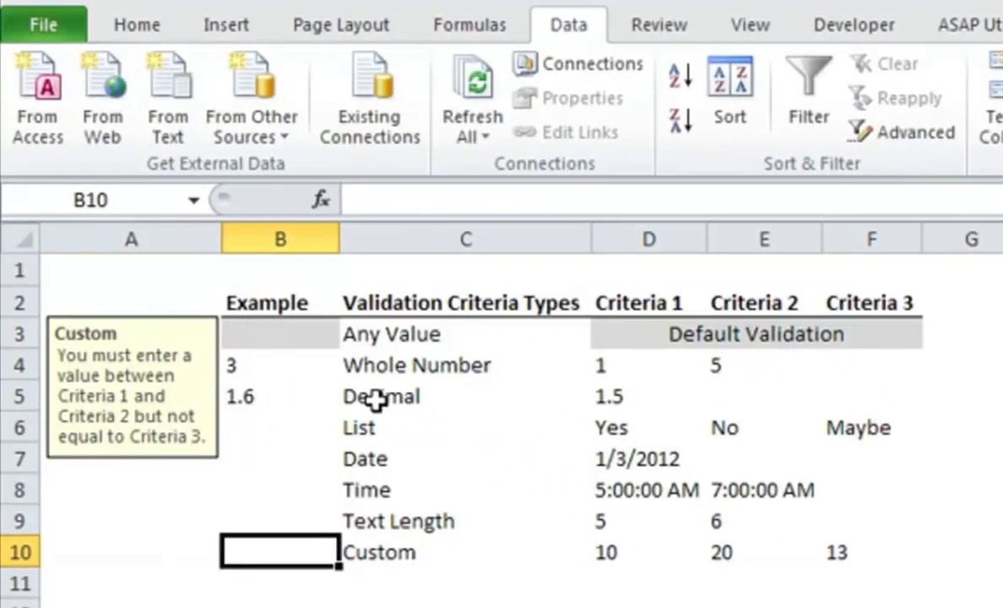
- Try to enter 9 in the Custom example cell B10, and cancel the entry
{"action": "type", "text": "9"}
{"action": "key", "text": "Return"}
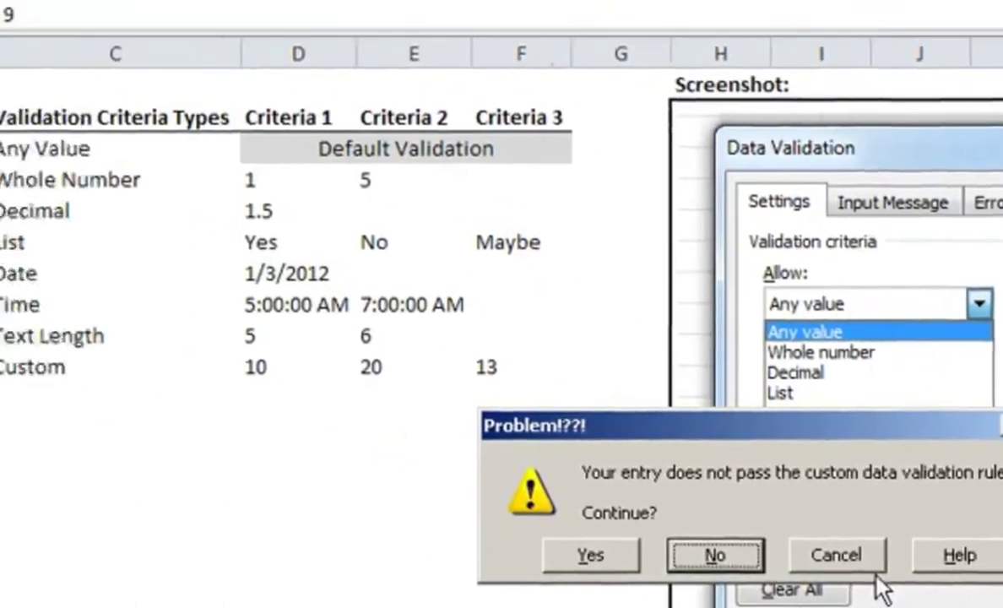
{"action": "left_click", "coordinate": [770, 511]}
- Enter 12 in the Custom example cell B10, and select the cell again
{"action": "type", "text": "12"}
{"action": "key", "text": "Return"}
{"action": "key", "text": "Up"}
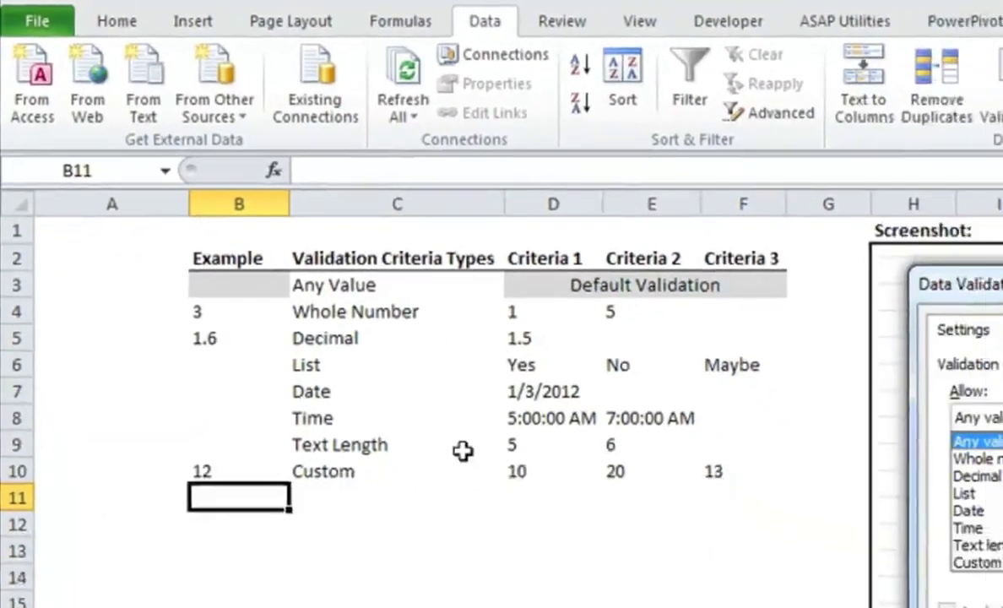
- Try to replace the value in the Custom example cell B10 with 22, and cancel the entry
{"action": "type", "text": "22"}
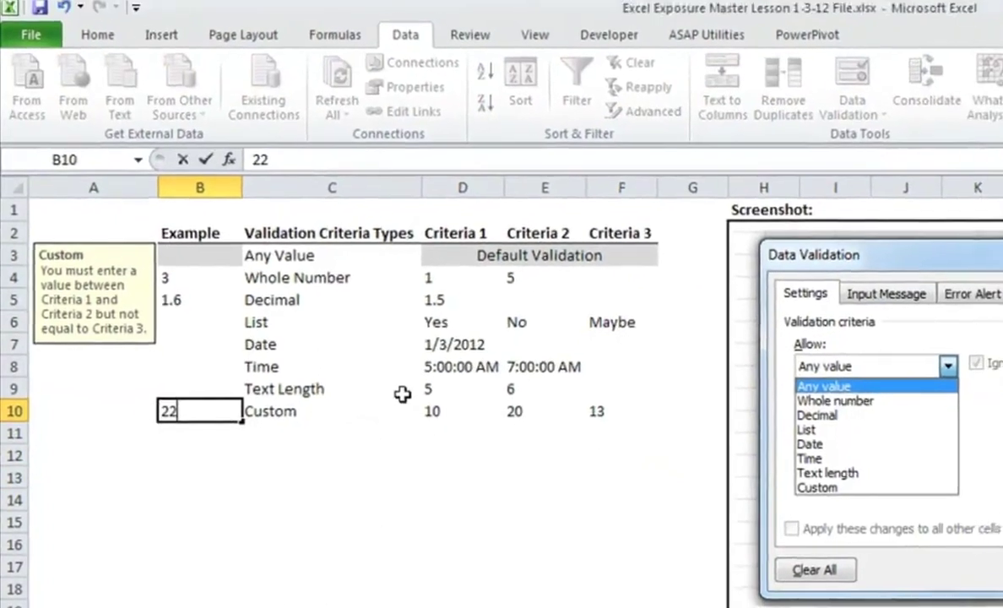
{"action": "key", "text": "Return"}
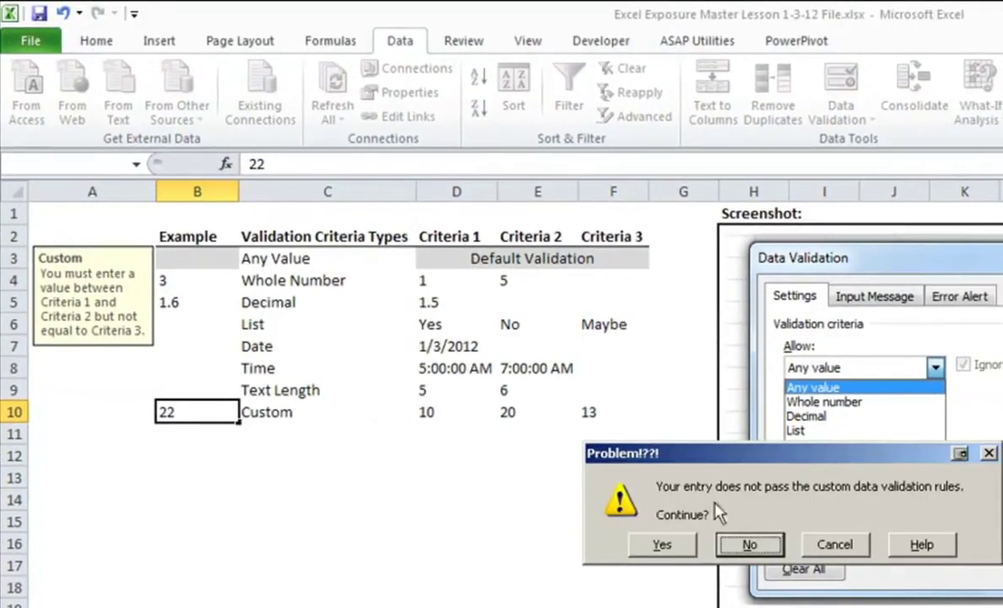
{"action": "left_click", "coordinate": [834, 544]}
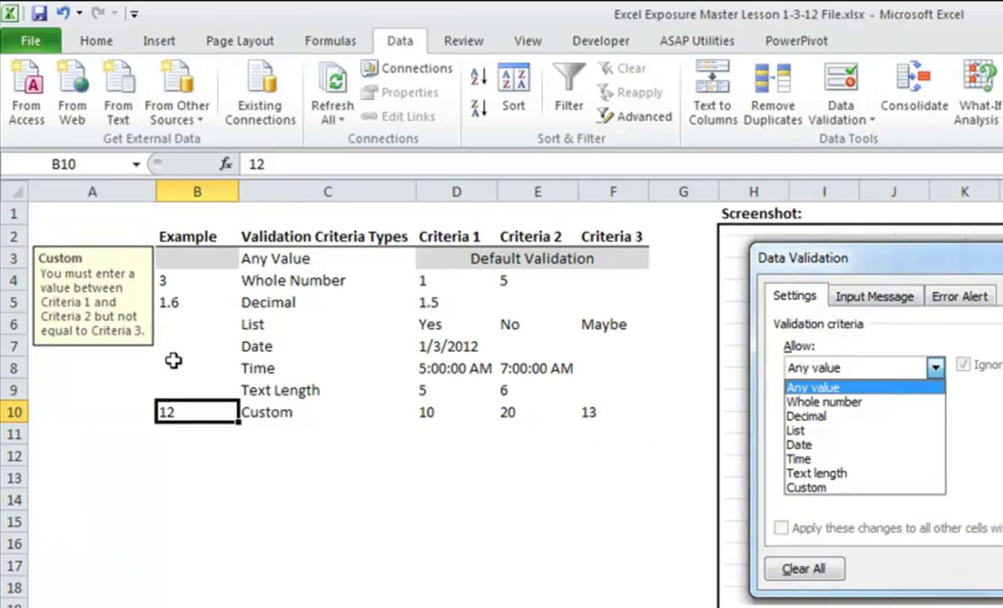
- Try to enter the excluded Criteria 3 value 13 in the Custom example cell B10, and cancel the entry
{"action": "type", "text": "13"}
{"action": "key", "text": "Return"}
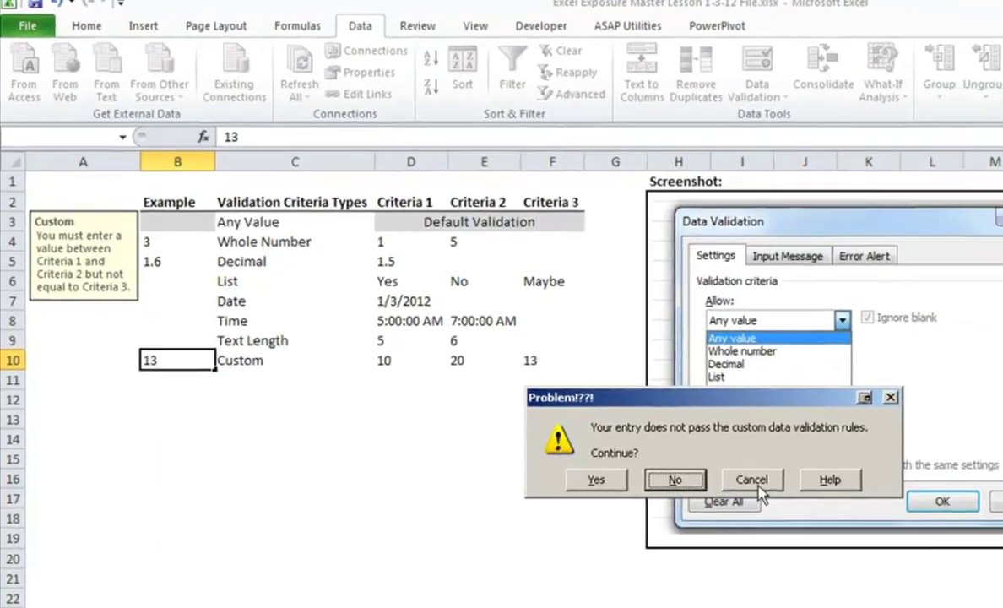
{"action": "left_click", "coordinate": [840, 547]}
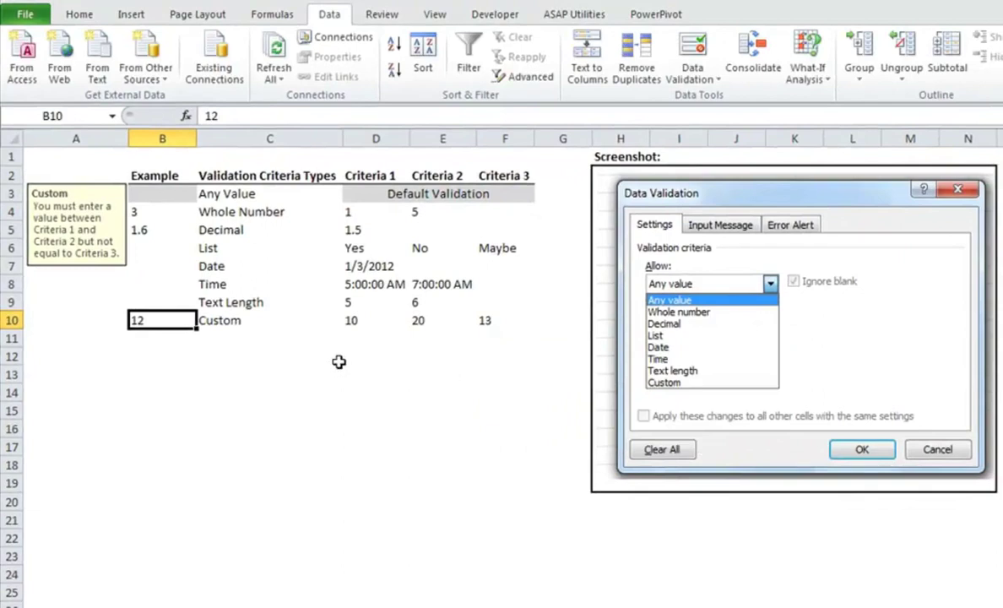